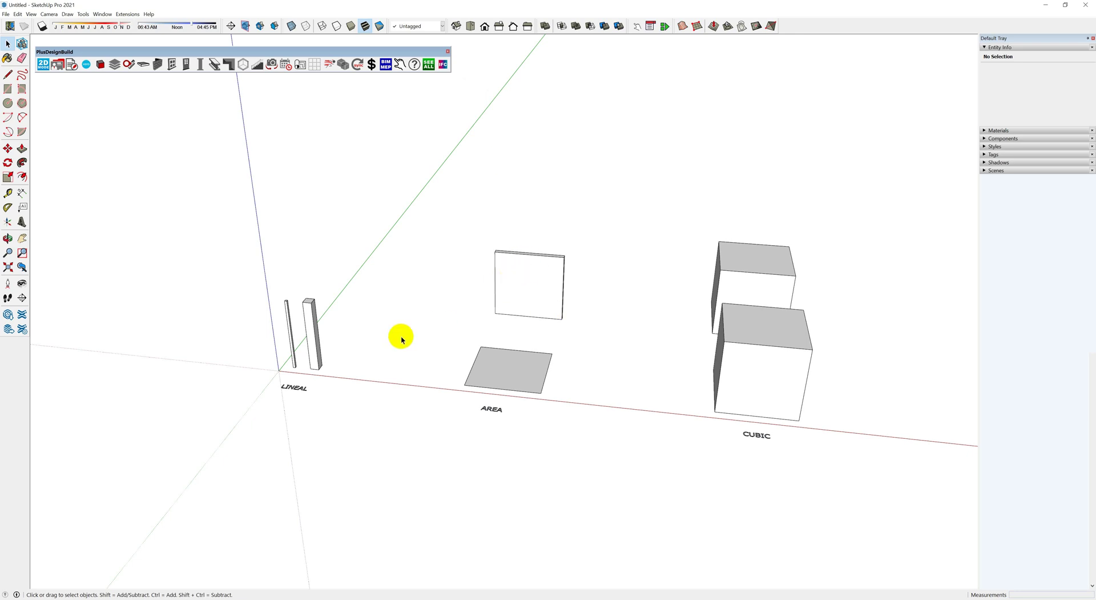
# Open the PlusSpec Custom Estimation Tool, move it left of the model, and select the thin post.
pyautogui.scroll(3, 157, 322)
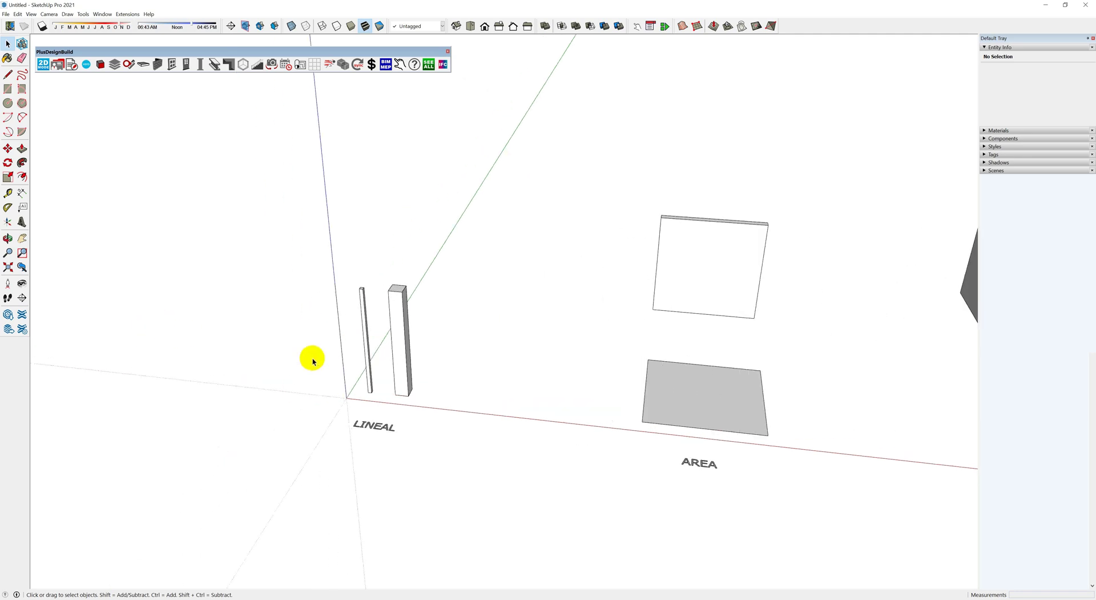
pyautogui.click(101, 65)
pyautogui.moveTo(739, 115); pyautogui.dragTo(245, 116)
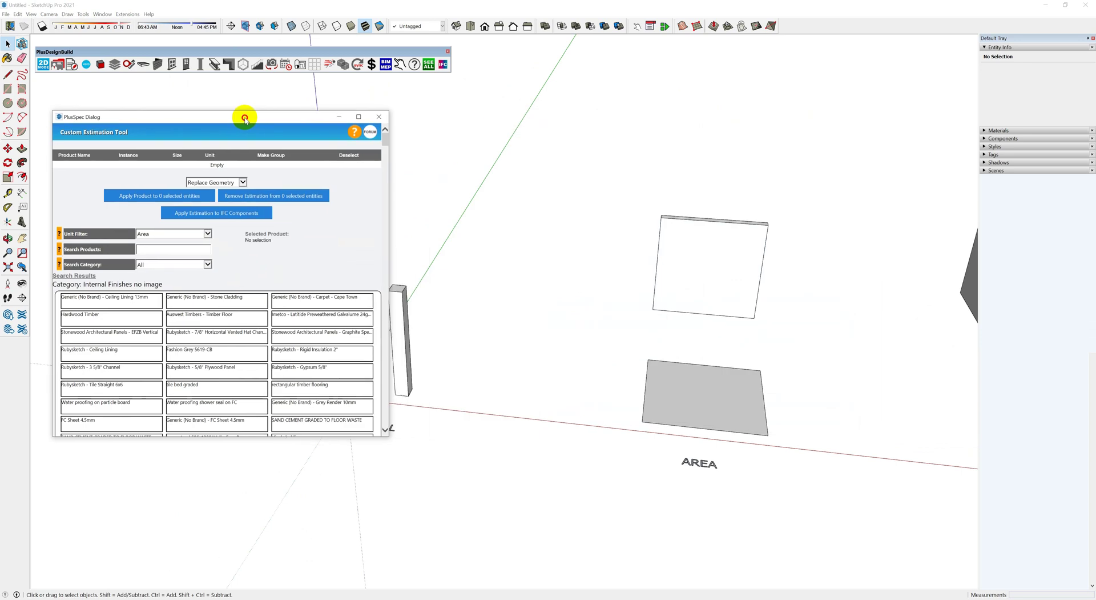
pyautogui.scroll(-2, 740, 291)
pyautogui.scroll(4, 464, 327)
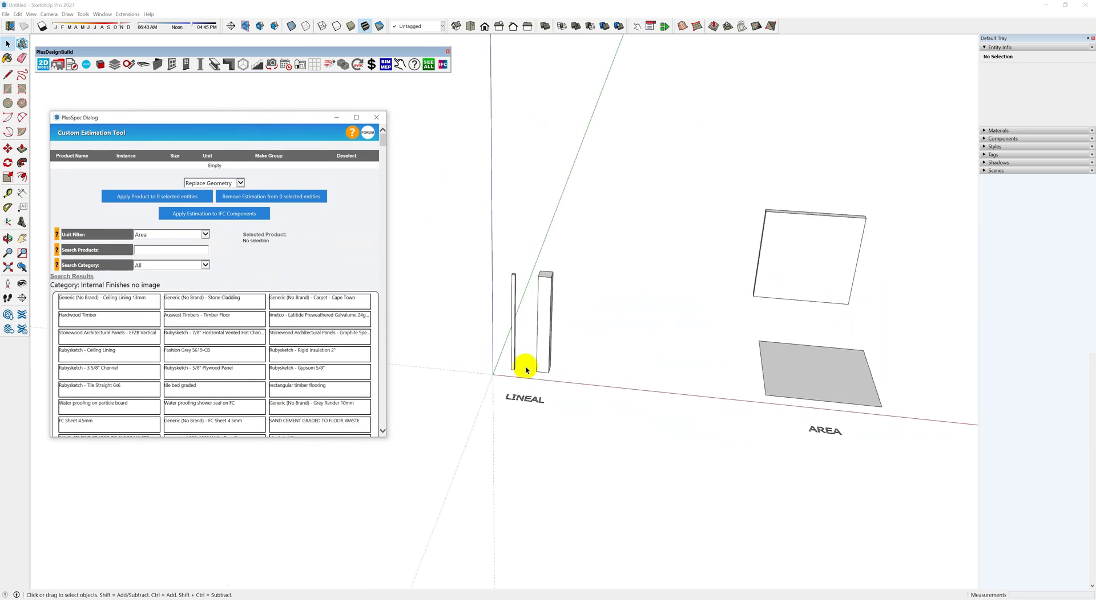
pyautogui.scroll(3, 502, 289)
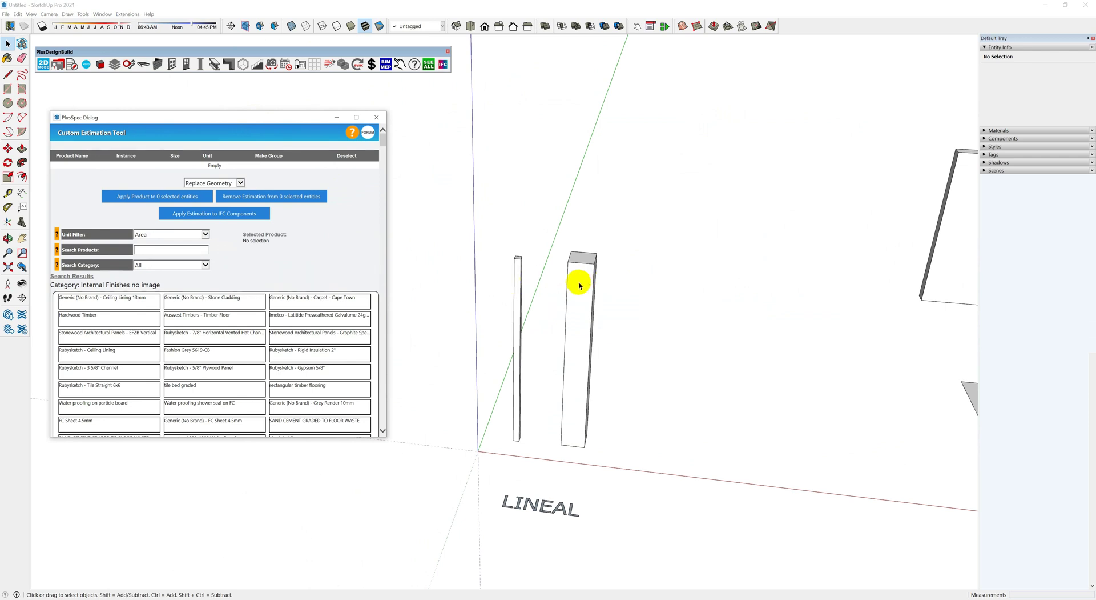
pyautogui.click(519, 269)
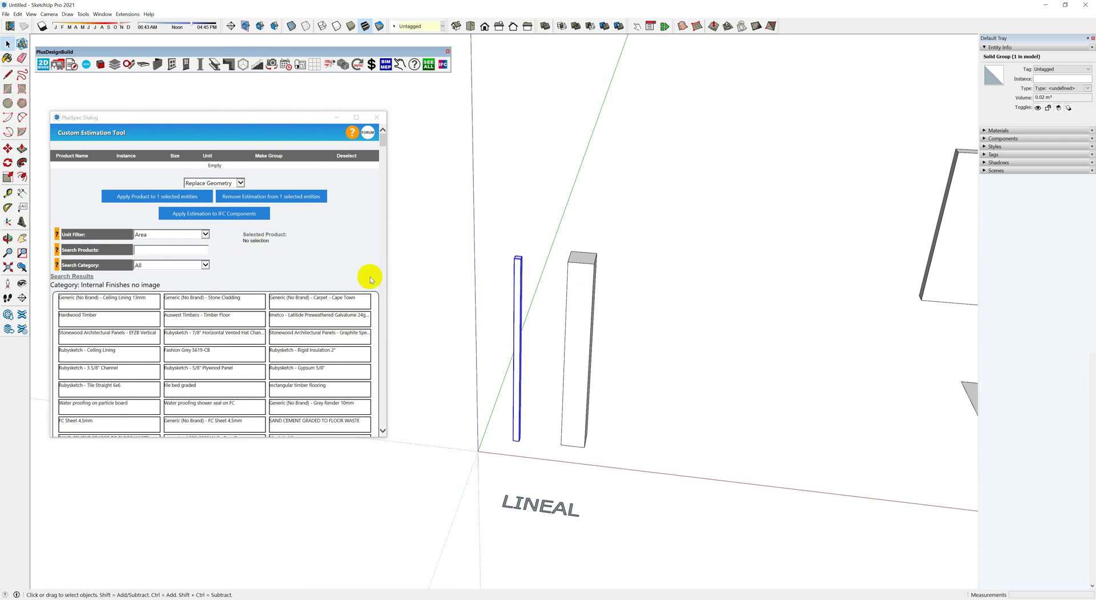
# Filter products to Lineal, search 90X90, and apply H3 Timber Post 90x90 to the thin post.
pyautogui.click(147, 232)
pyautogui.click(143, 226)
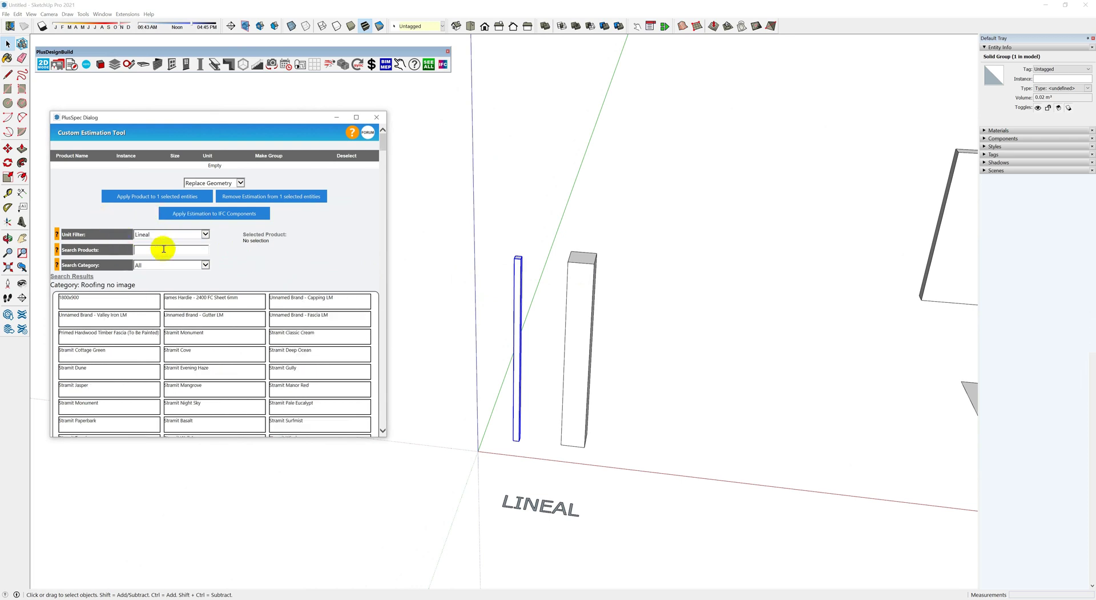
pyautogui.write('90X90')
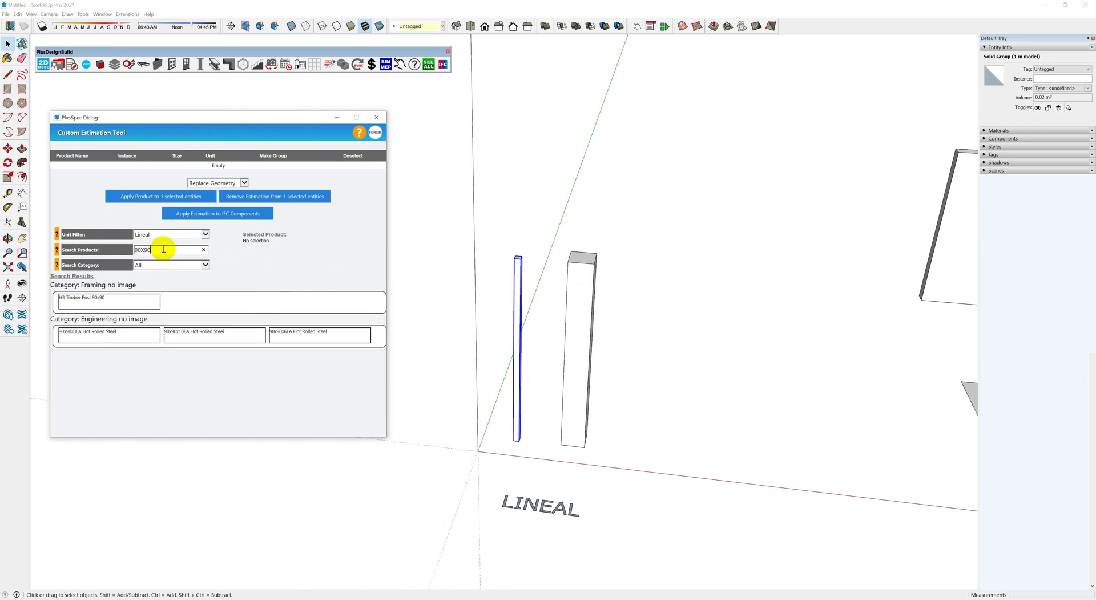
pyautogui.click(108, 302)
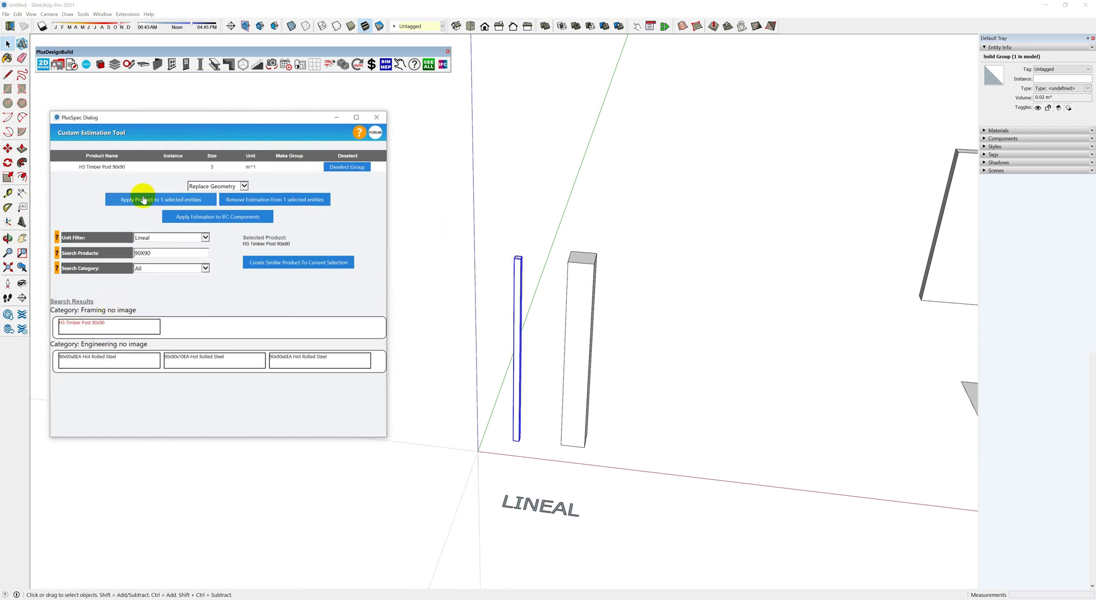
pyautogui.click(144, 200)
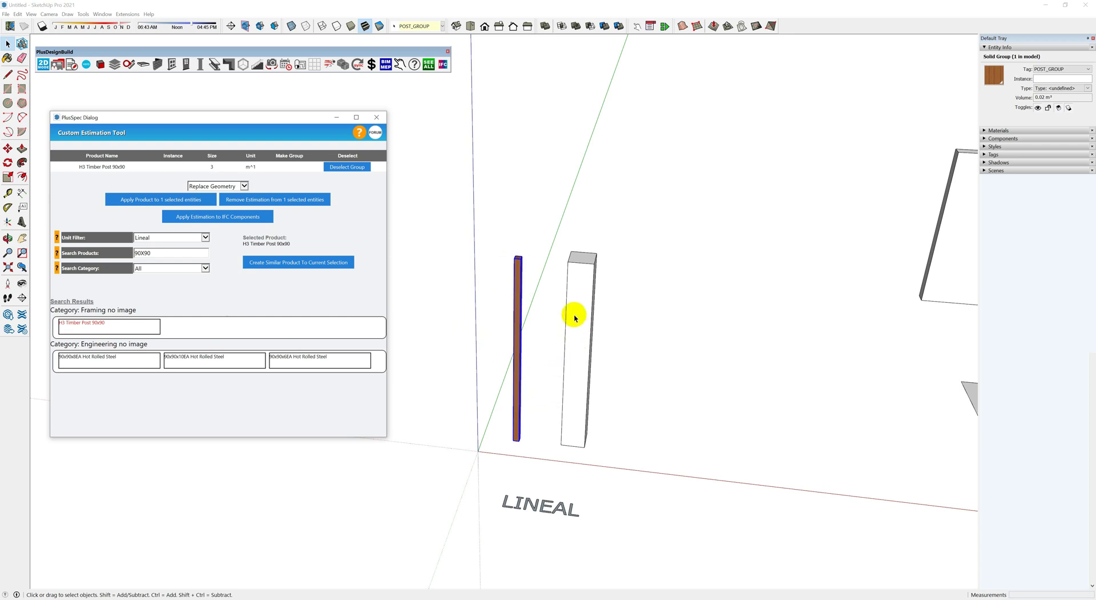
# Select the front, side and remaining faces of the white post.
pyautogui.moveTo(574, 316); pyautogui.dragTo(523, 317, button='middle')
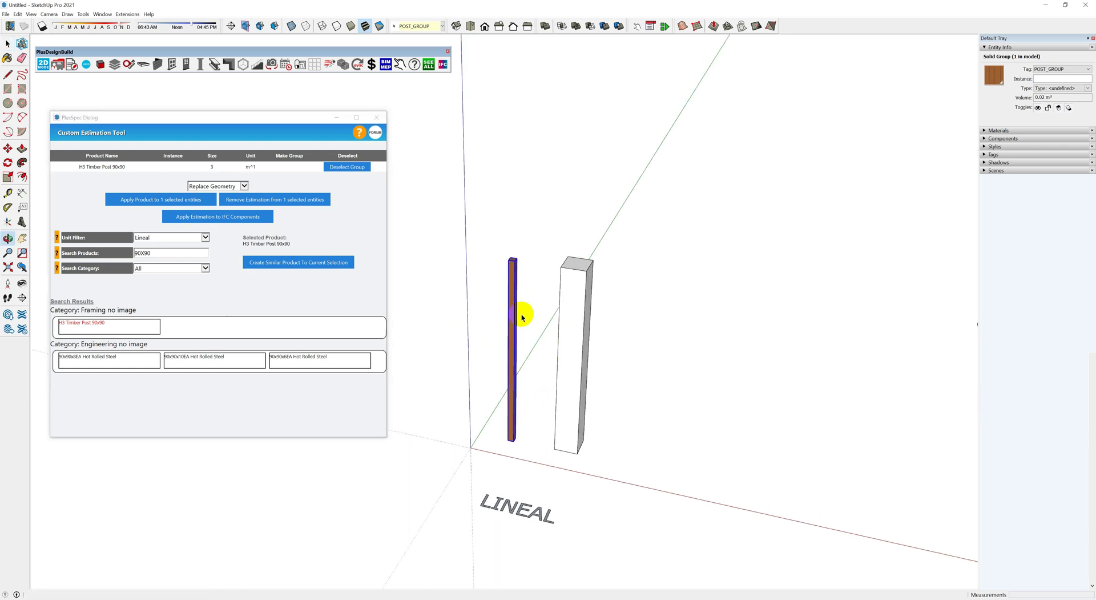
pyautogui.scroll(3, 576, 318)
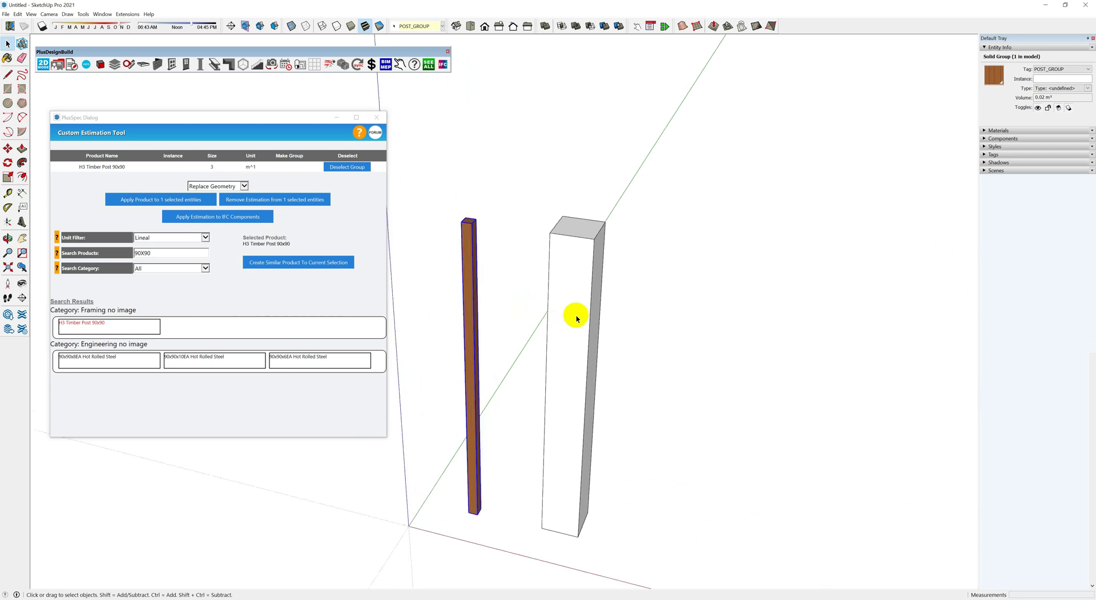
pyautogui.click(575, 314)
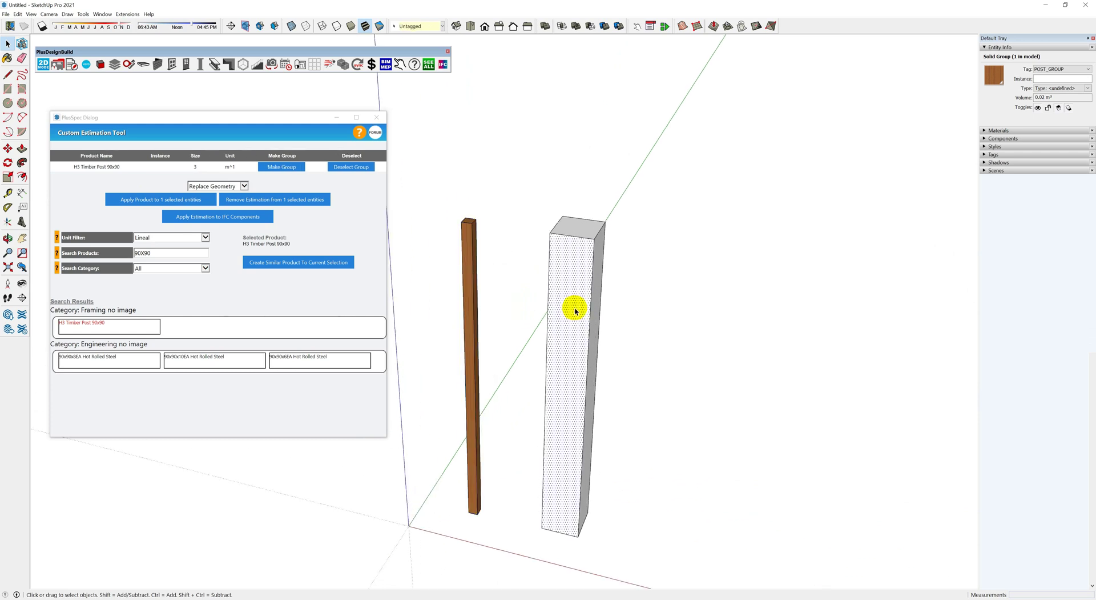
pyautogui.keyDown('shift'); pyautogui.click(595, 269); pyautogui.keyUp('shift')
pyautogui.moveTo(597, 269); pyautogui.dragTo(456, 179, button='middle')
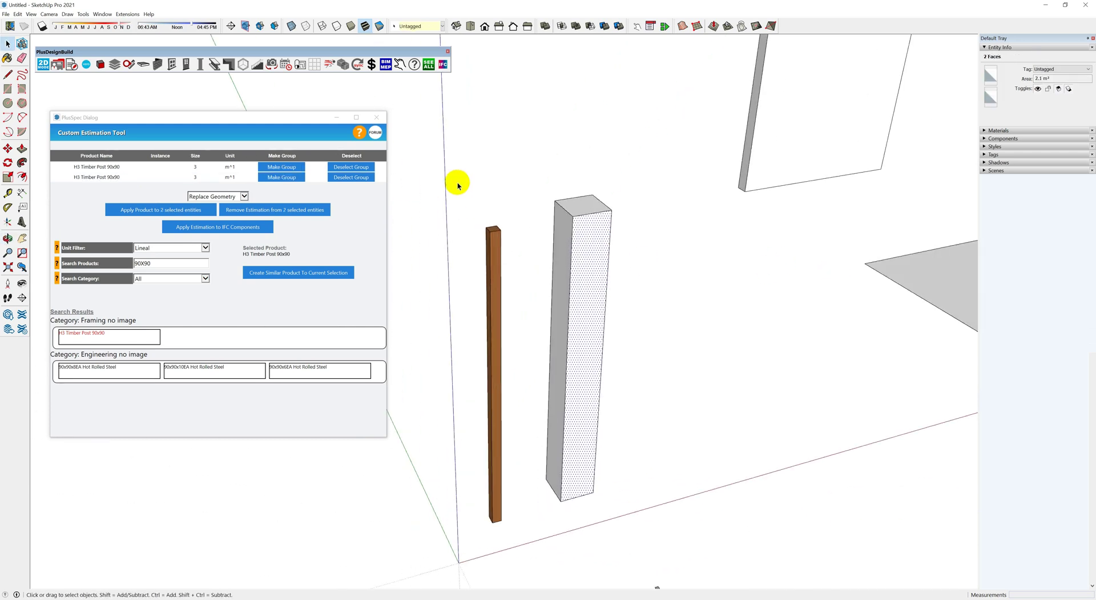
pyautogui.keyDown('shift'); pyautogui.click(559, 230); pyautogui.keyUp('shift')
pyautogui.moveTo(559, 230); pyautogui.dragTo(543, 188, button='middle')
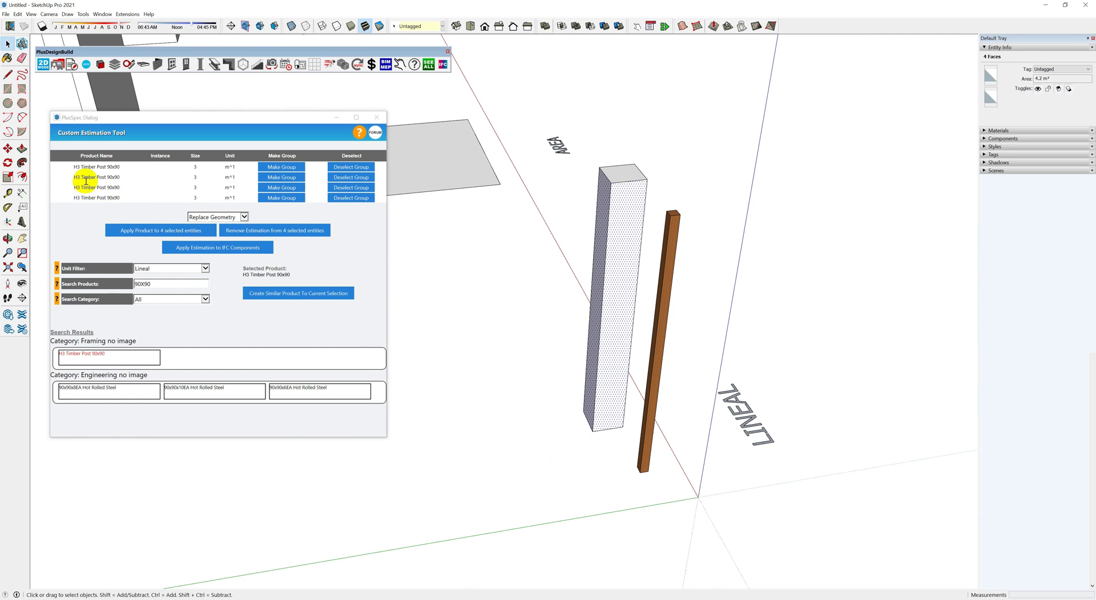
pyautogui.click(148, 268)
# Filter to Area, search BRICK, and apply Austral Bricks – Austral Symmetry Earth to the white column.
pyautogui.click(146, 277)
pyautogui.click(104, 282)
pyautogui.press('BackSpace')
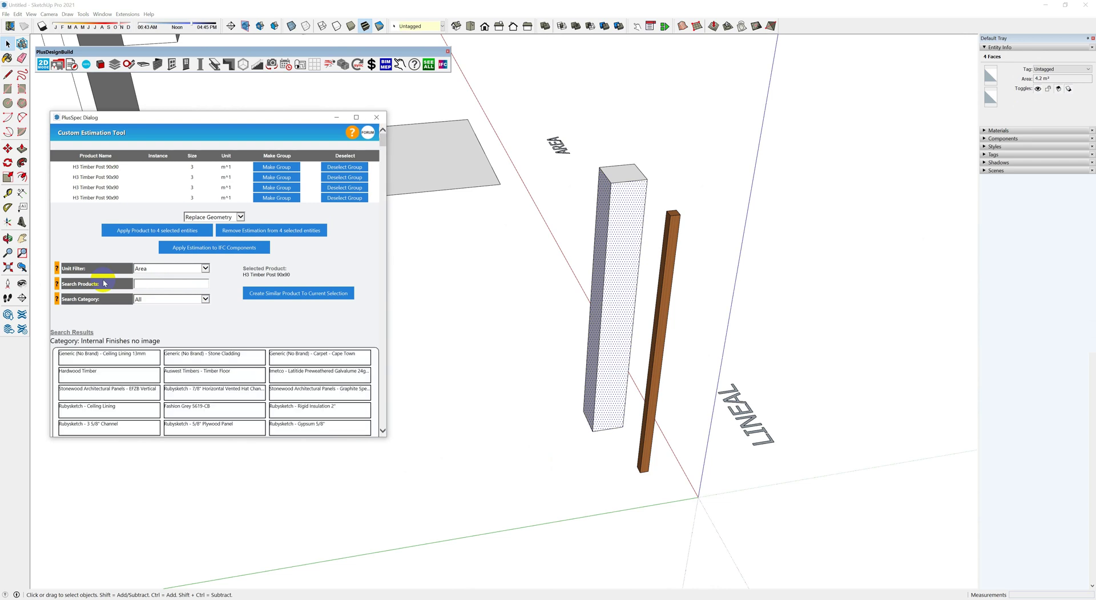
pyautogui.write('BRICK')
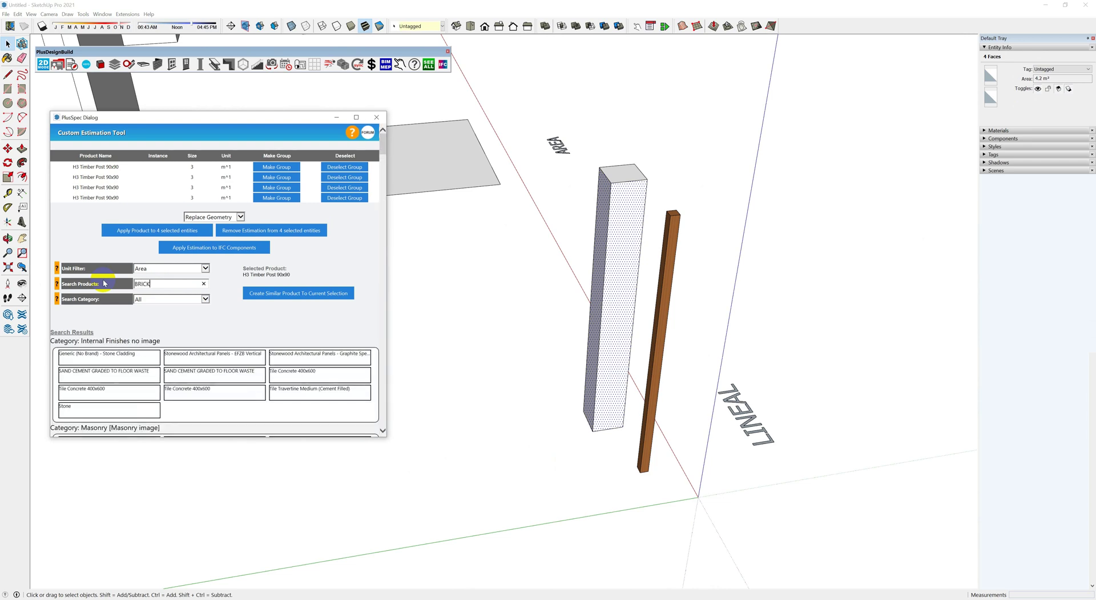
pyautogui.scroll(-3, 145, 335)
pyautogui.click(117, 319)
pyautogui.scroll(5, 171, 257)
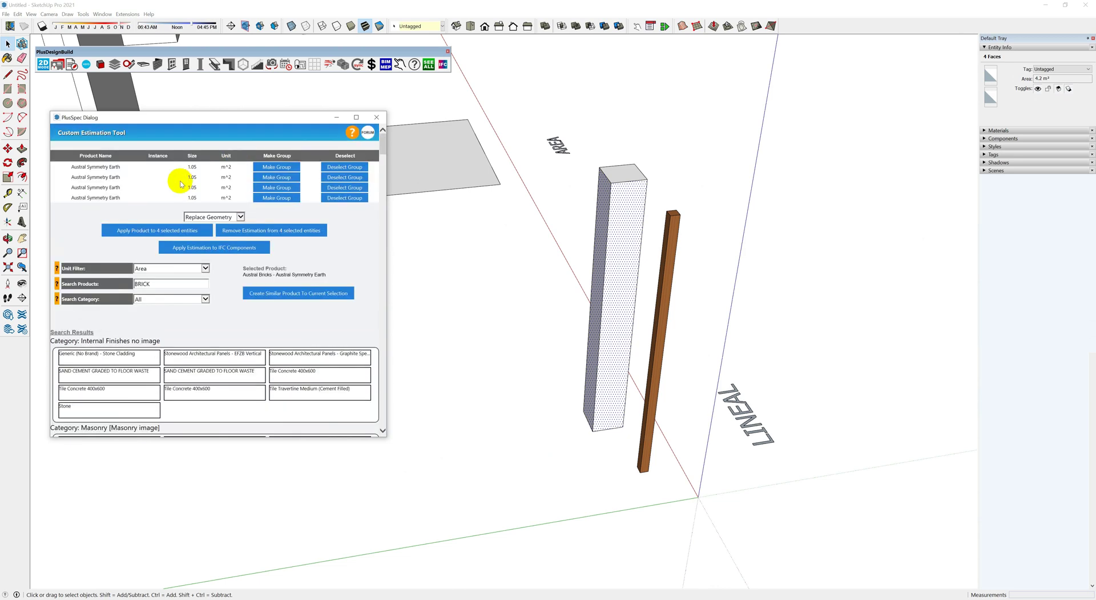
pyautogui.click(157, 229)
pyautogui.moveTo(689, 256)
pyautogui.mouseDown(button='middle')
pyautogui.moveTo(632, 223)
pyautogui.moveTo(380, 232)
pyautogui.moveTo(501, 213)
pyautogui.moveTo(706, 260)
pyautogui.mouseUp(button='middle')
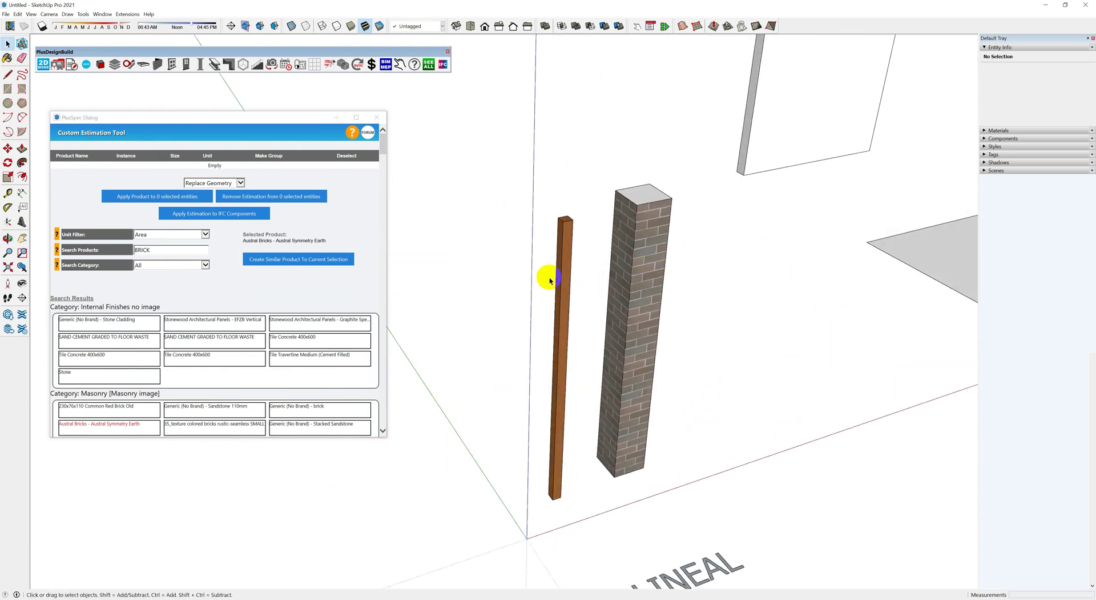
pyautogui.scroll(-3, 583, 302)
pyautogui.moveTo(583, 303); pyautogui.dragTo(785, 426, button='middle')
# Select the flat AREA slab and apply the Stone Cladding on Common Bricks masonry product.
pyautogui.click(681, 396)
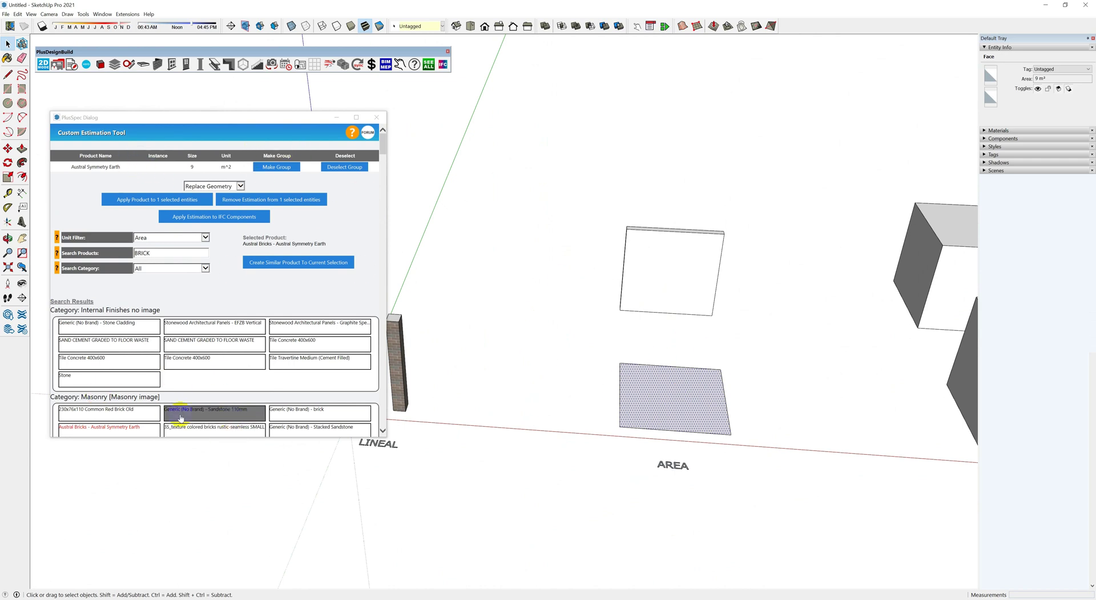
pyautogui.scroll(-2, 177, 376)
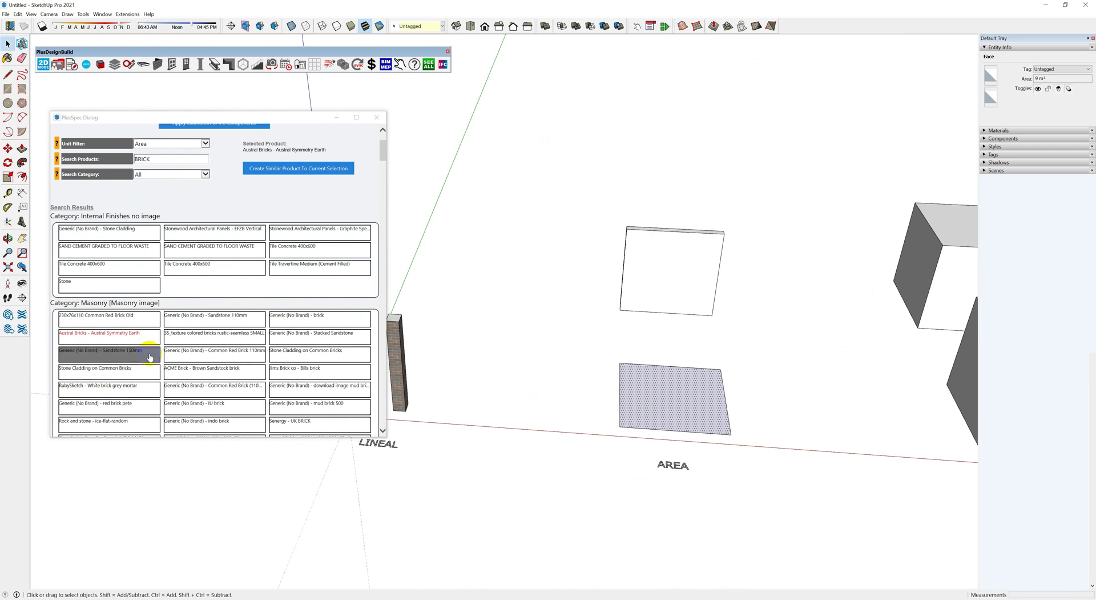
pyautogui.click(94, 369)
pyautogui.scroll(1, 239, 226)
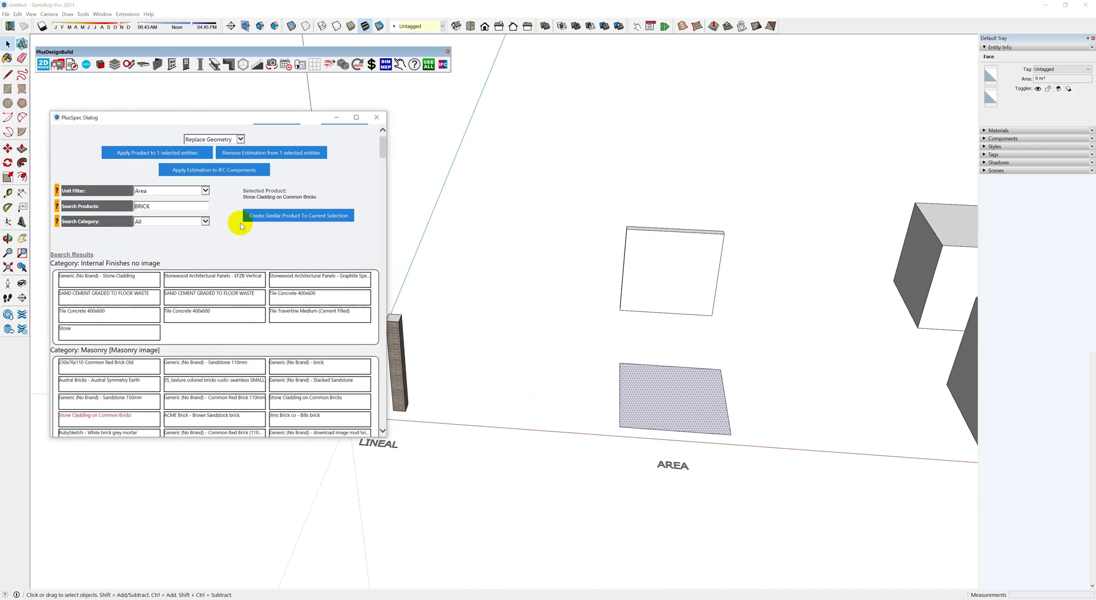
pyautogui.click(161, 152)
pyautogui.scroll(3, 702, 382)
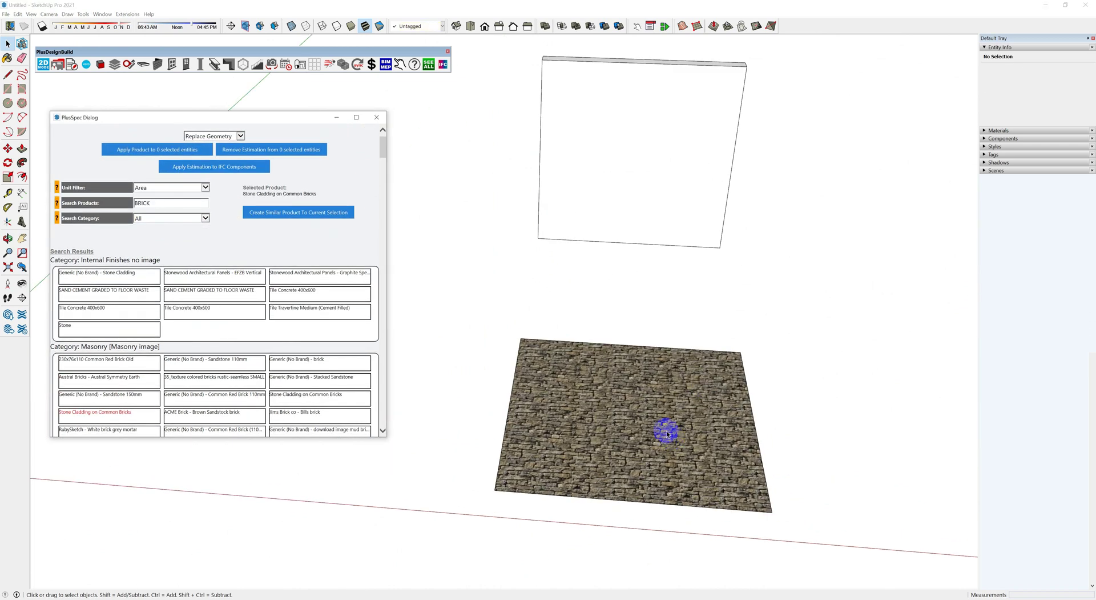
pyautogui.scroll(-3, 645, 417)
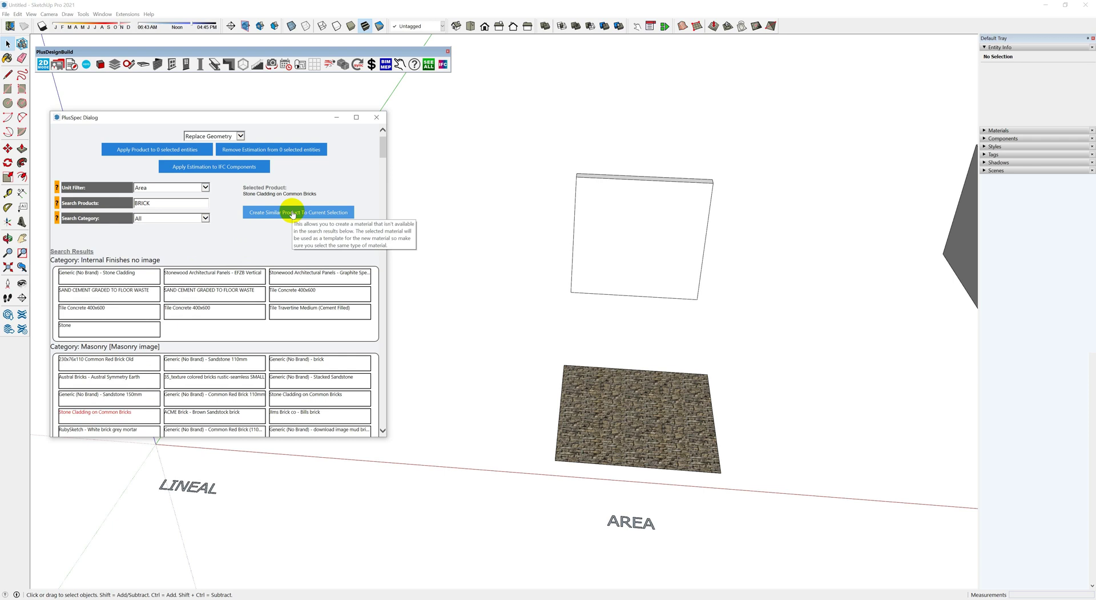
# Explode the upright wall panel group into loose geometry.
pyautogui.click(644, 332)
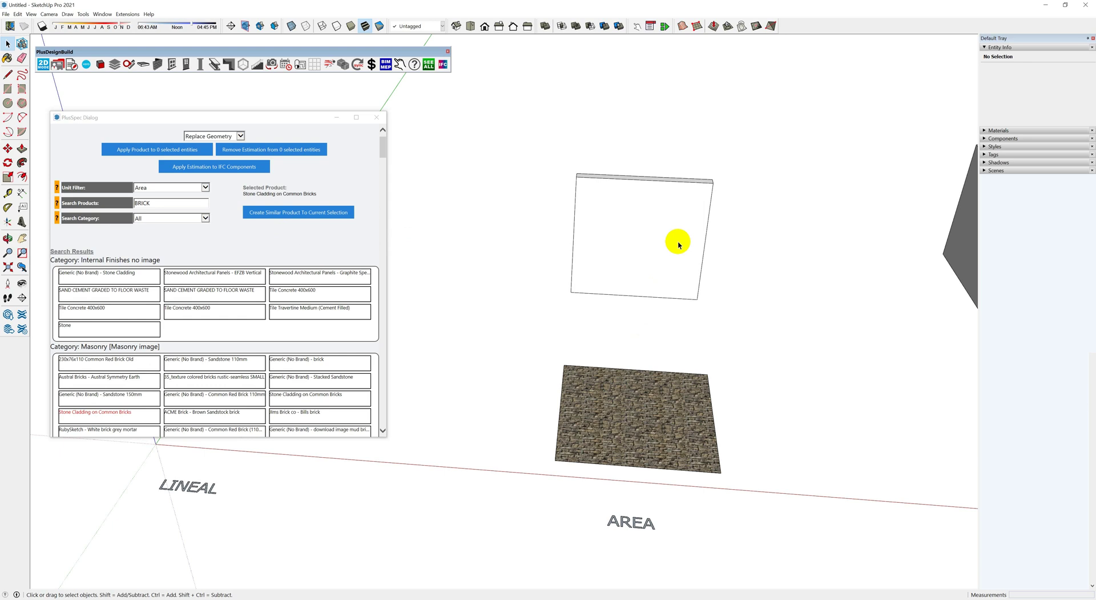
pyautogui.click(668, 210)
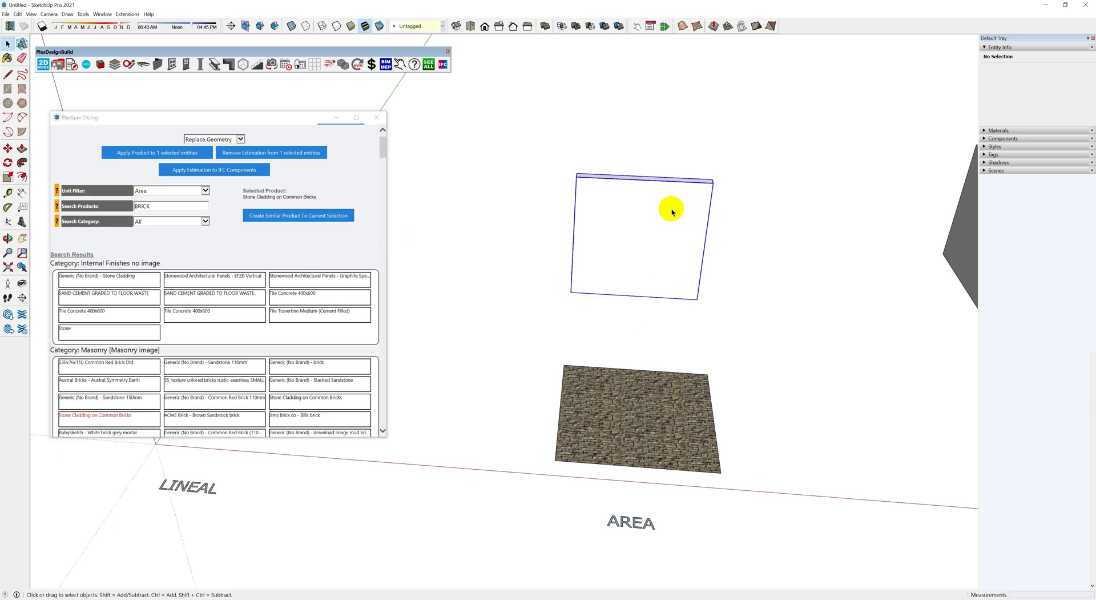
pyautogui.moveTo(693, 203); pyautogui.dragTo(814, 294, button='middle')
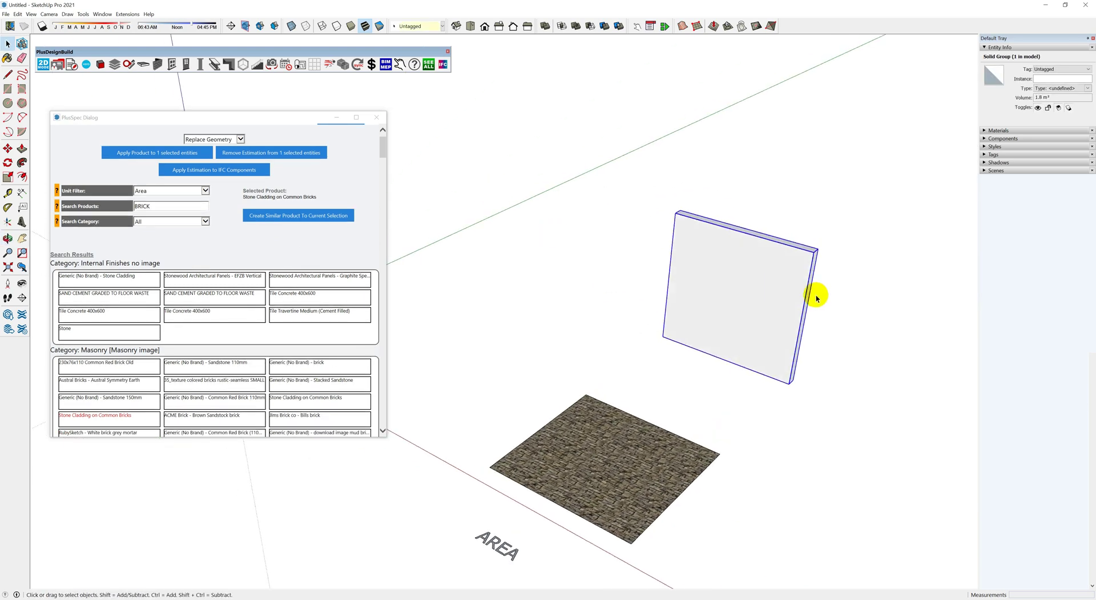
pyautogui.rightClick(761, 300)
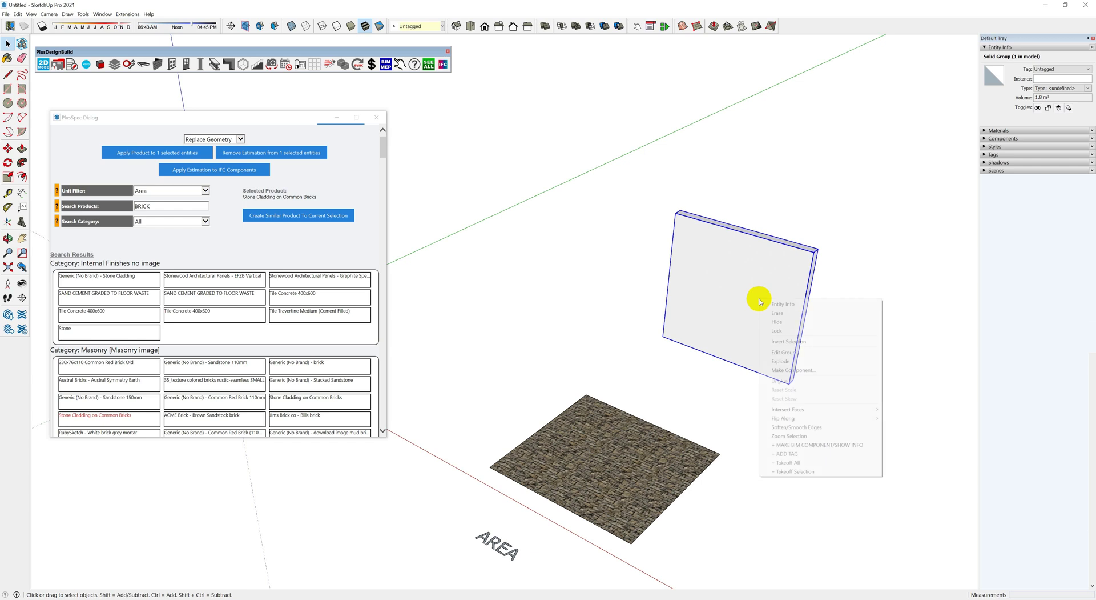
pyautogui.click(794, 362)
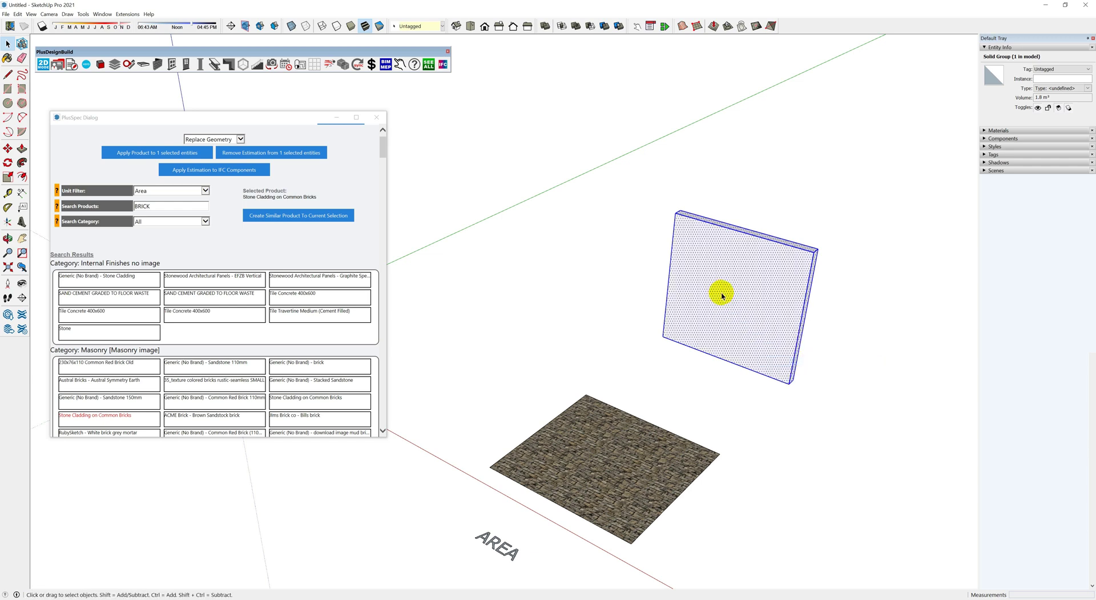
pyautogui.click(761, 198)
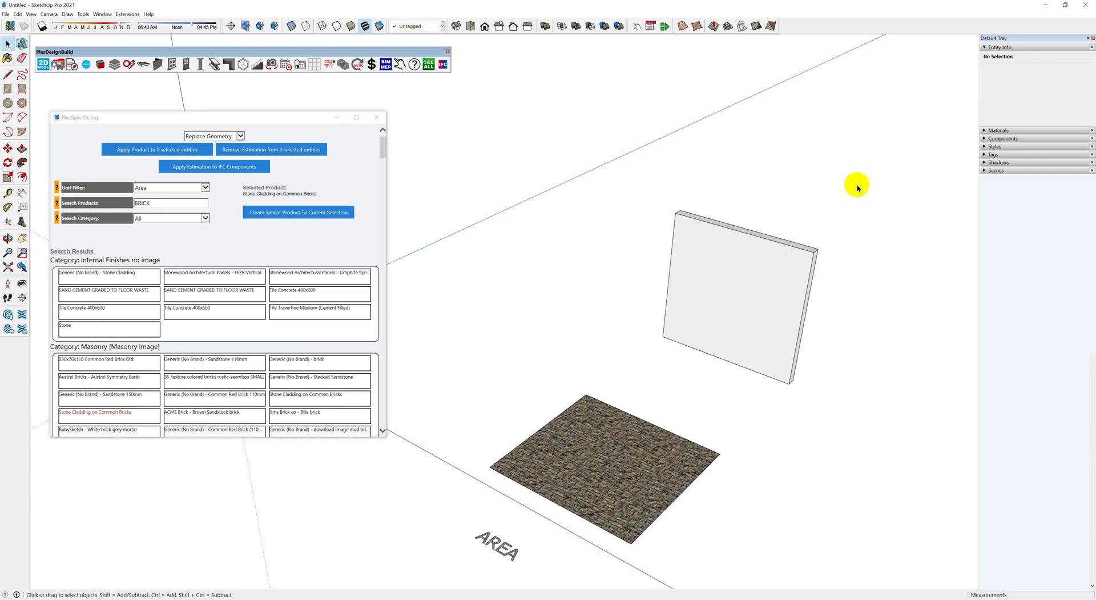
# Apply the Austral Bricks 190Wx190Hx390L Block product to the wall panel's face.
pyautogui.click(761, 305)
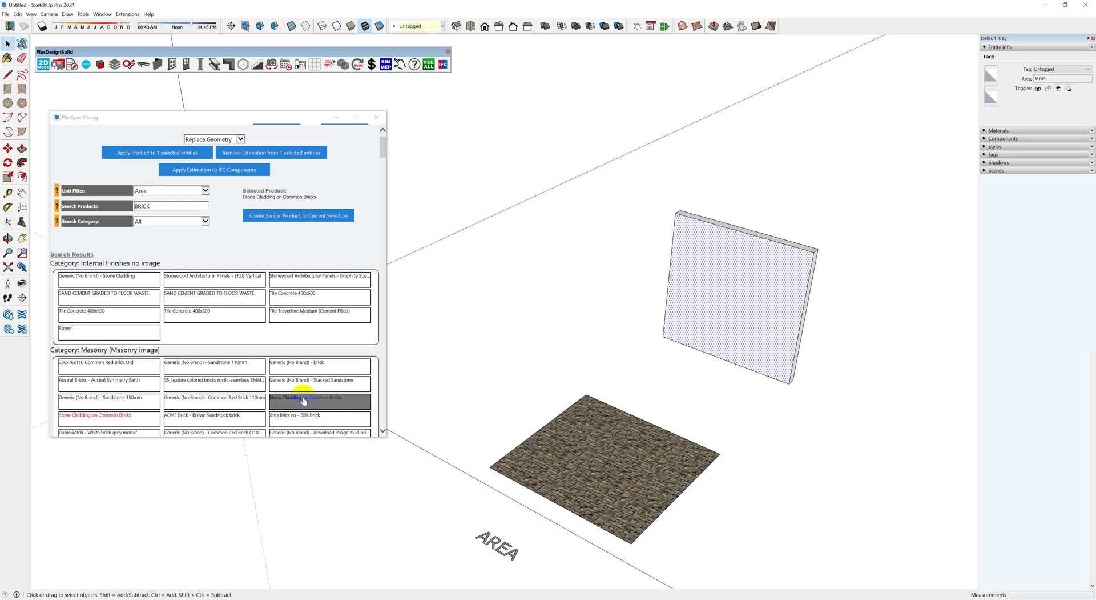
pyautogui.scroll(-3, 303, 400)
pyautogui.click(112, 313)
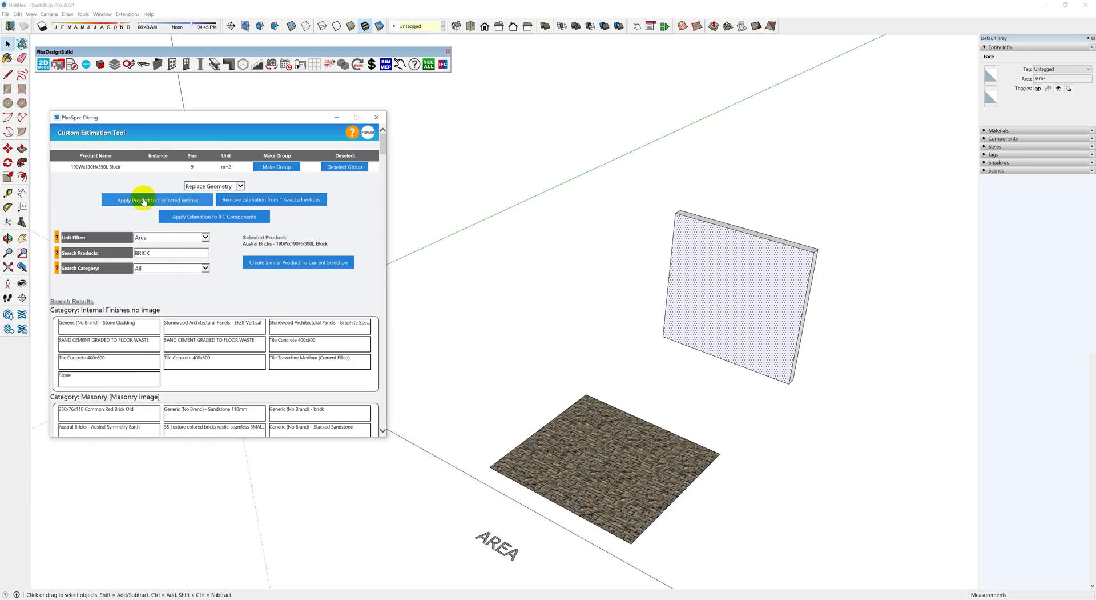
pyautogui.click(143, 201)
pyautogui.click(602, 350)
pyautogui.scroll(-2, 687, 252)
pyautogui.scroll(-3, 505, 314)
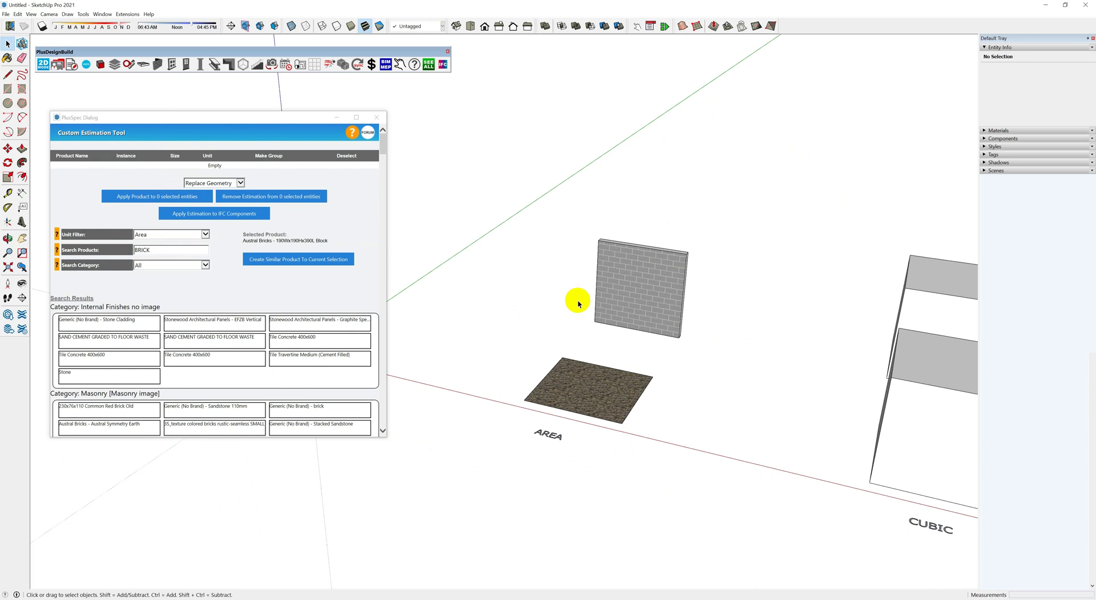
pyautogui.scroll(-3, 593, 263)
pyautogui.scroll(2, 722, 334)
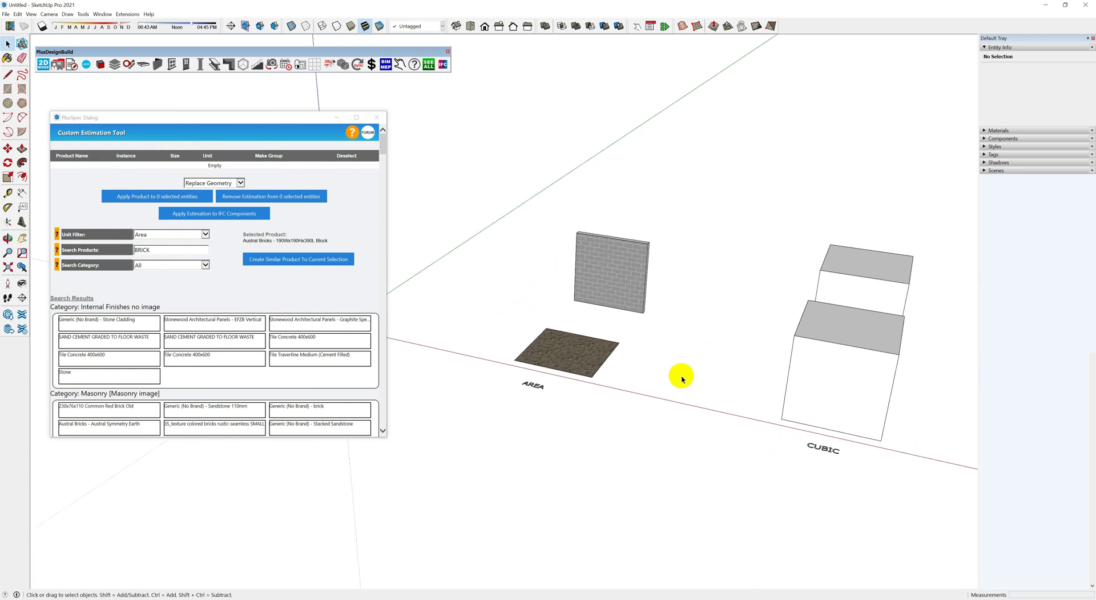
pyautogui.scroll(-3, 879, 371)
pyautogui.scroll(3, 870, 339)
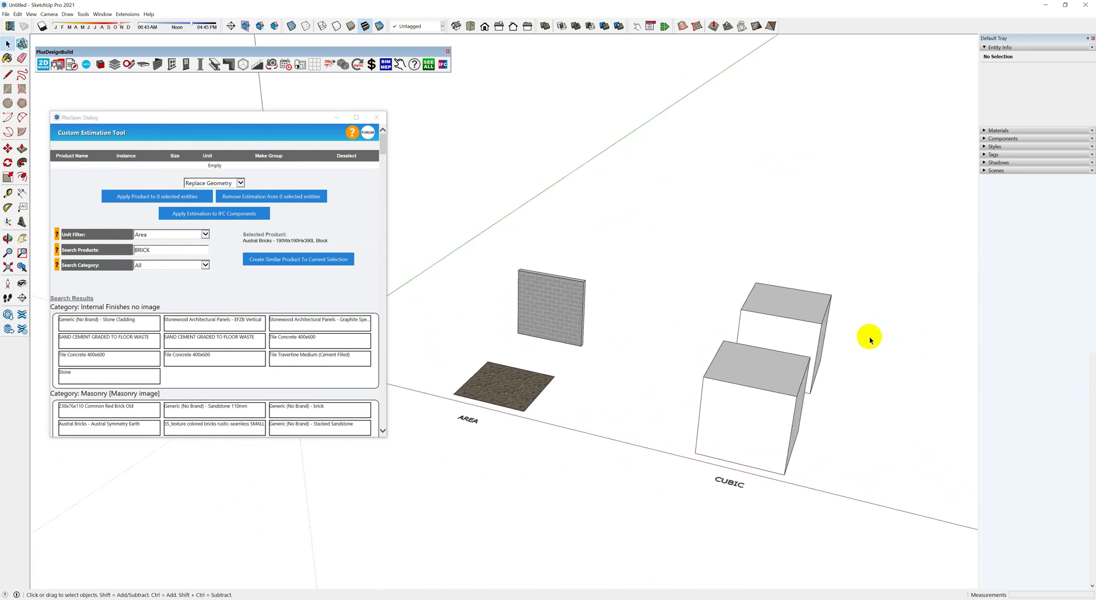
# Group all of the front cube's geometry and confirm its 27 m³ volume in Entity Info.
pyautogui.click(765, 382)
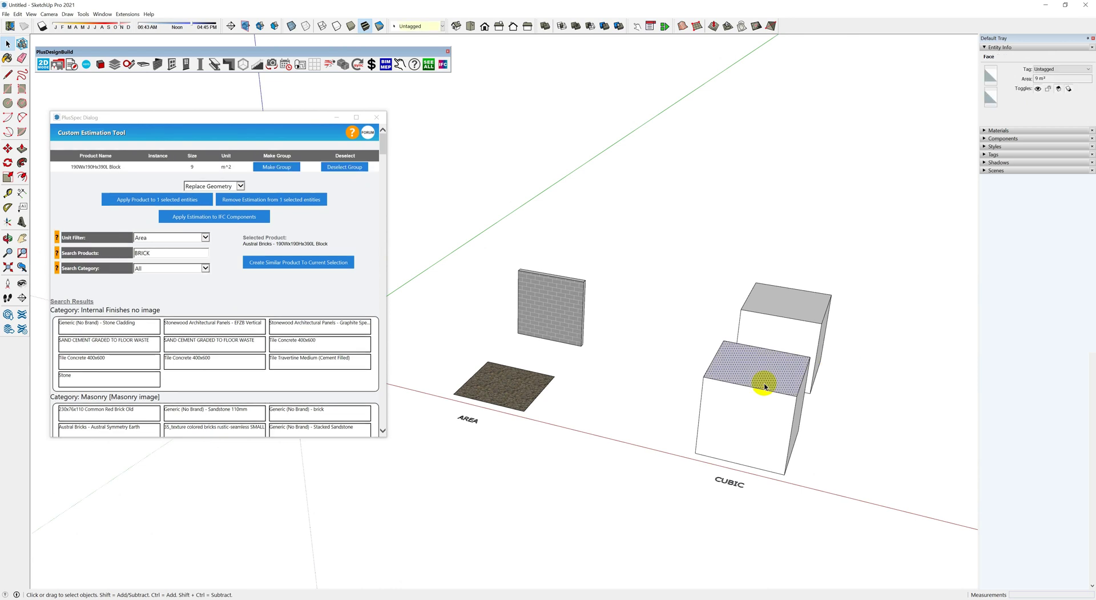
pyautogui.tripleClick(768, 383)
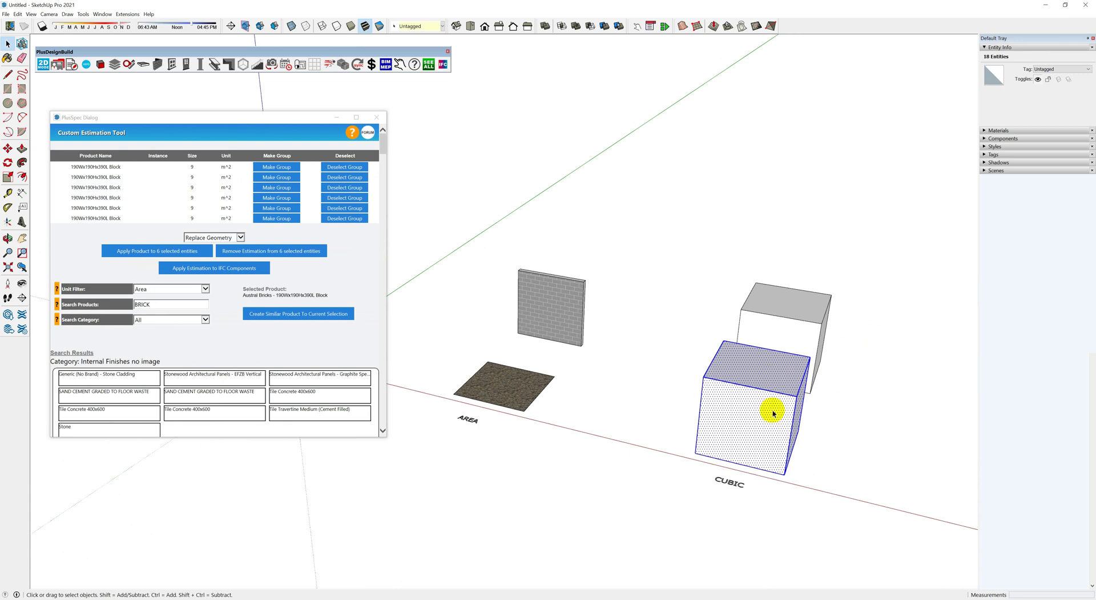
pyautogui.rightClick(744, 410)
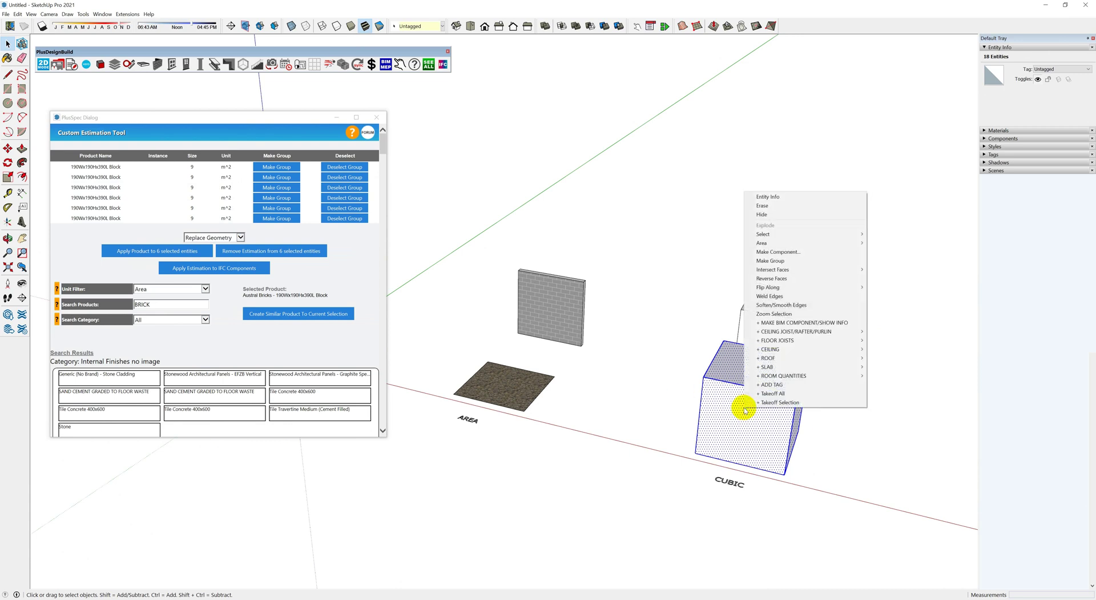
pyautogui.click(776, 261)
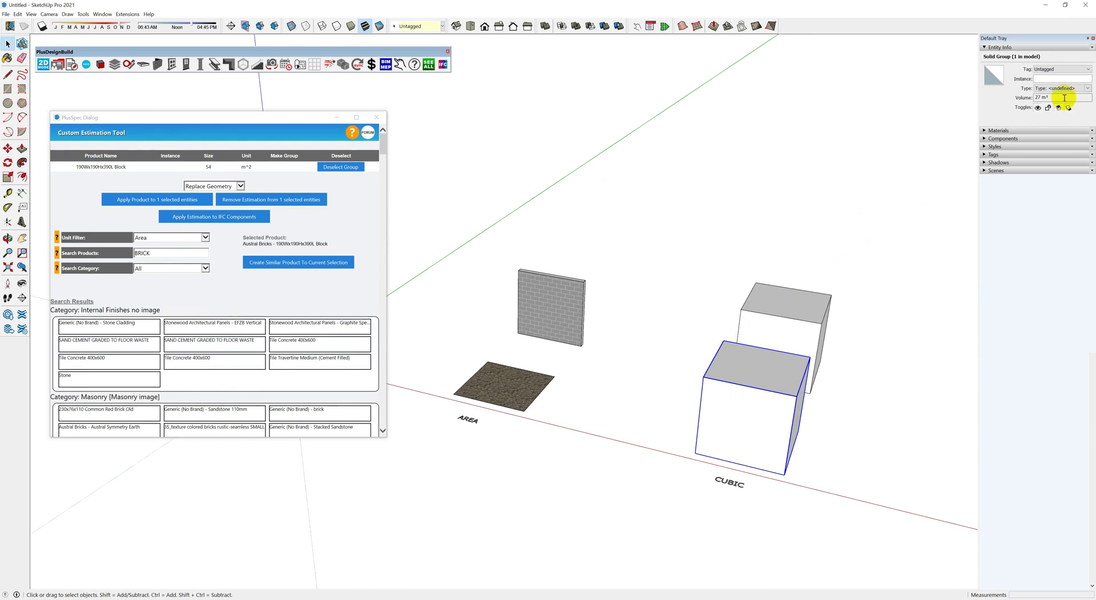
pyautogui.moveTo(1061, 100); pyautogui.dragTo(1025, 100)
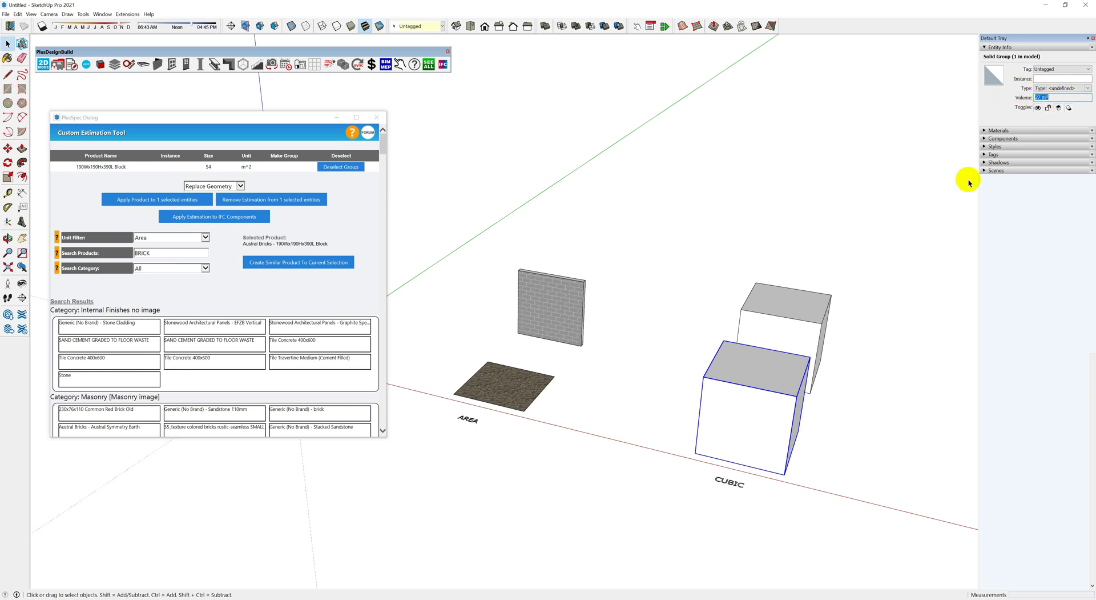
# Make all of the open-topped back box's geometry into one group.
pyautogui.click(808, 308)
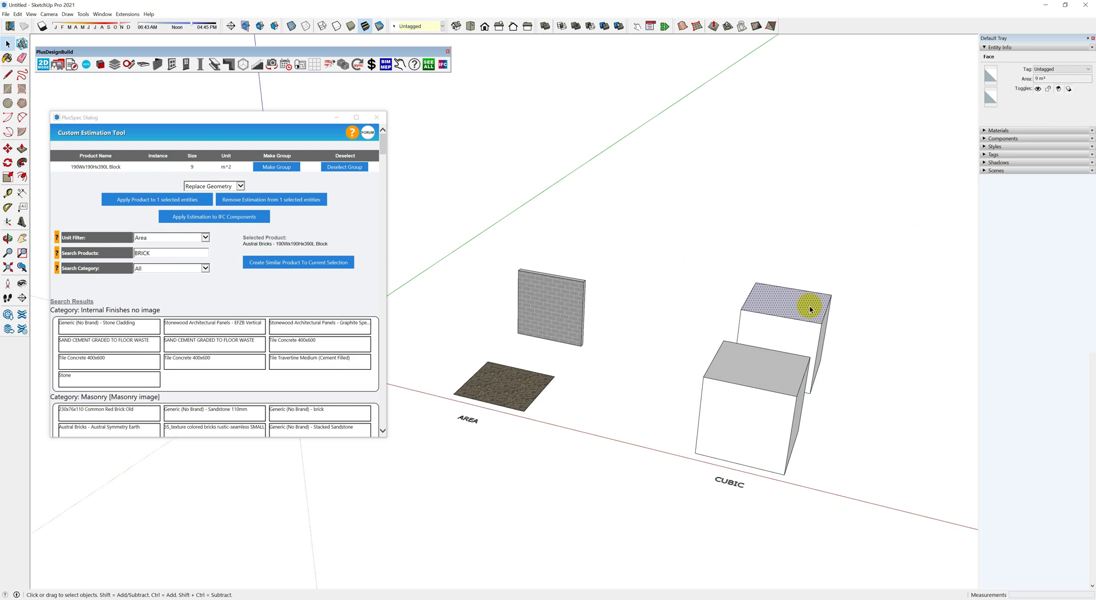
pyautogui.tripleClick(827, 338)
pyautogui.rightClick(824, 334)
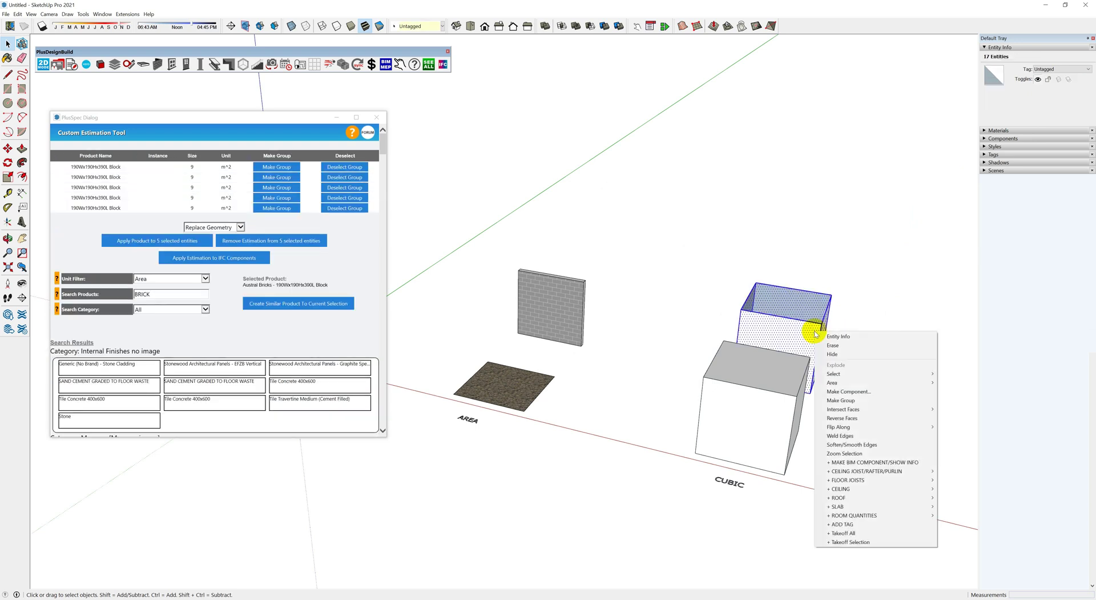
pyautogui.click(843, 399)
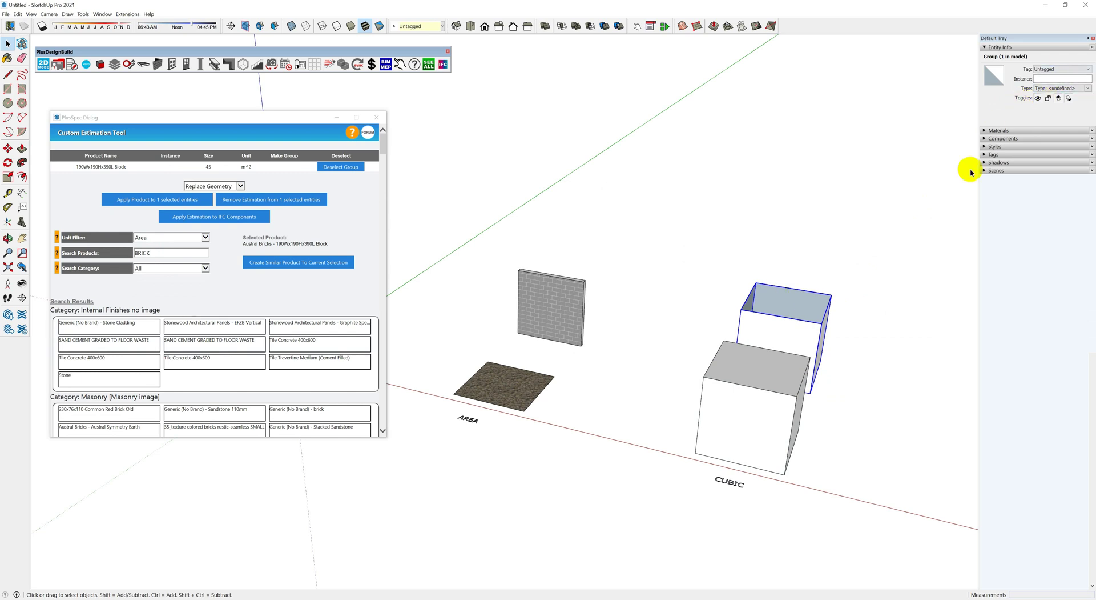
# Reselect the front cube group and check its 27 m³ volume in Entity Info.
pyautogui.click(786, 227)
pyautogui.click(749, 392)
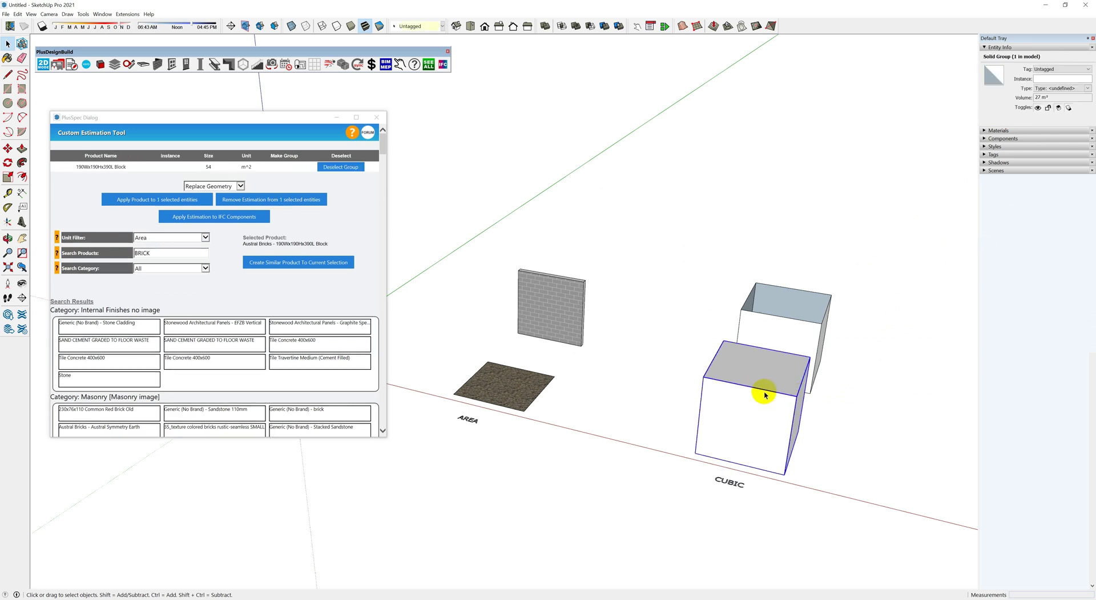
pyautogui.click(1043, 97)
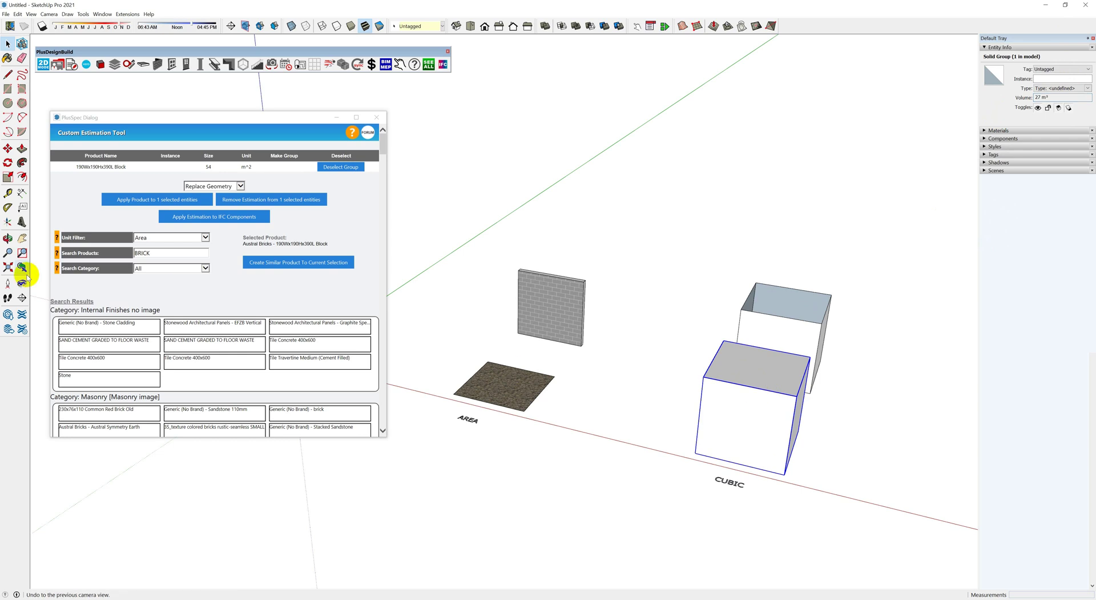
# Filter to Cubic, search concrete, and apply the Concrete product to the front cube, then deselect.
pyautogui.click(176, 237)
pyautogui.click(160, 248)
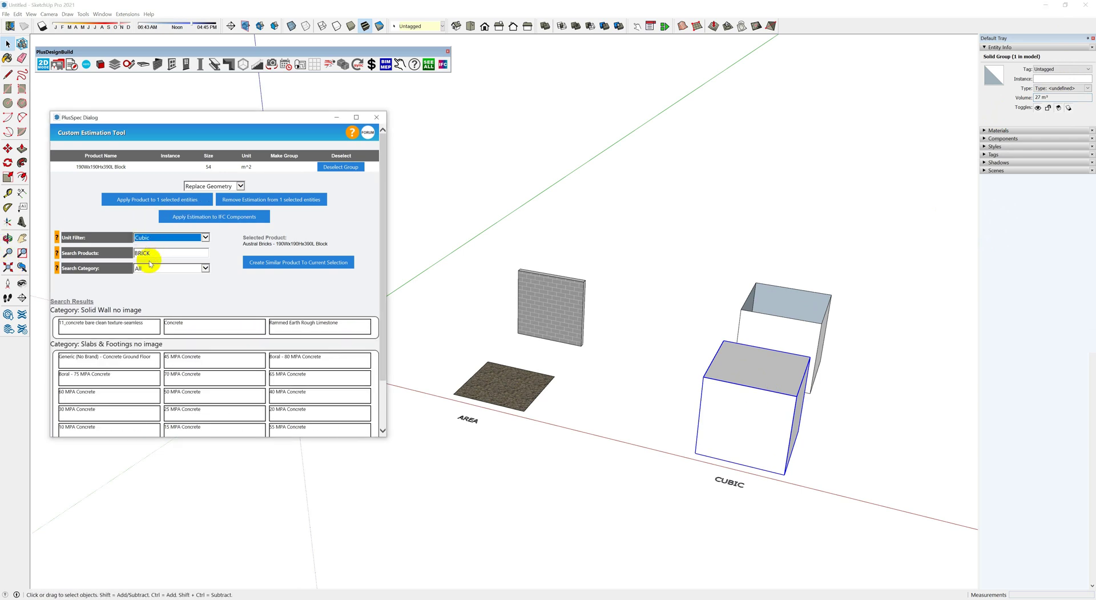
pyautogui.moveTo(164, 253); pyautogui.dragTo(127, 256)
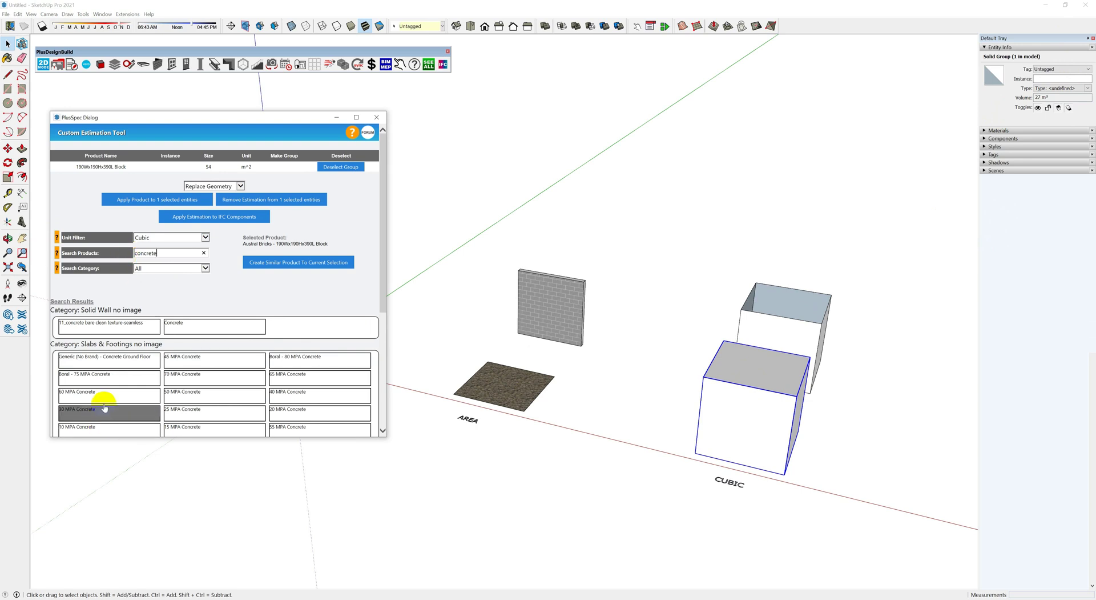
pyautogui.scroll(-3, 114, 403)
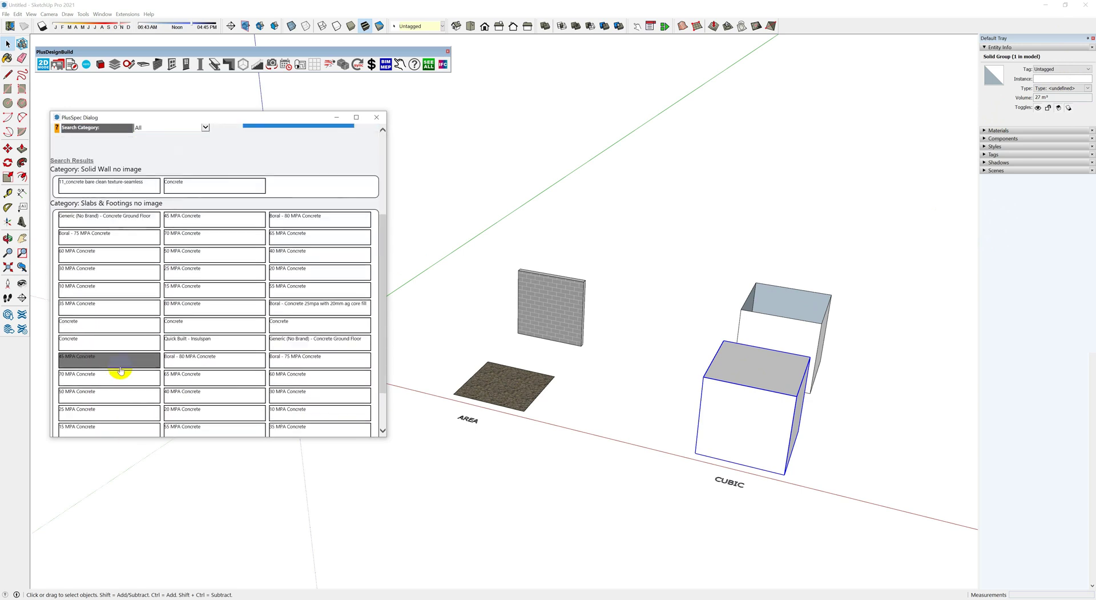
pyautogui.click(100, 338)
pyautogui.click(166, 199)
pyautogui.scroll(3, 758, 414)
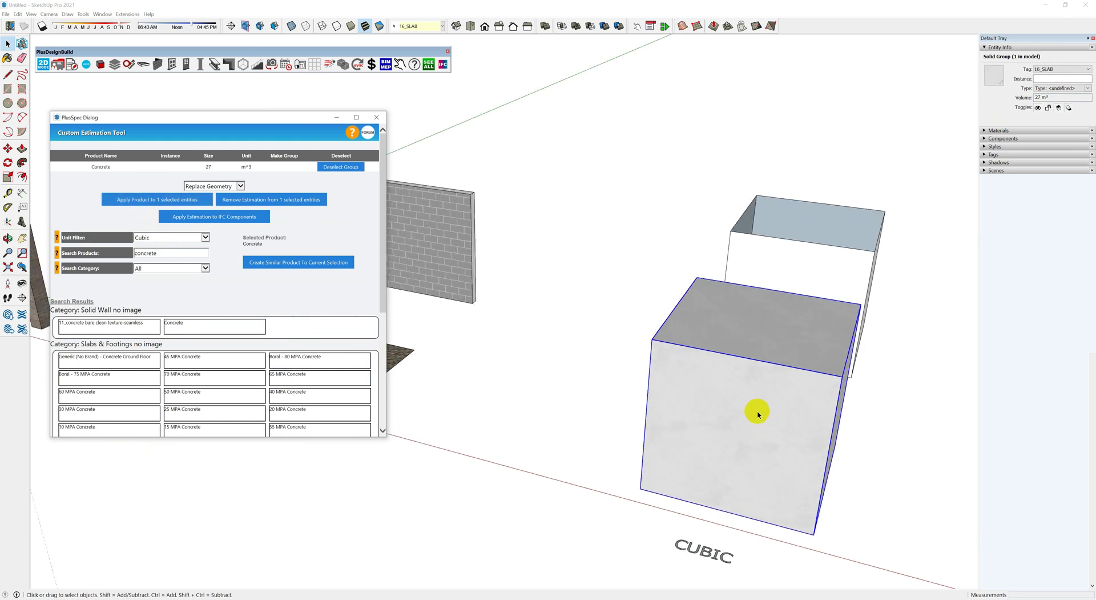
pyautogui.scroll(-3, 746, 394)
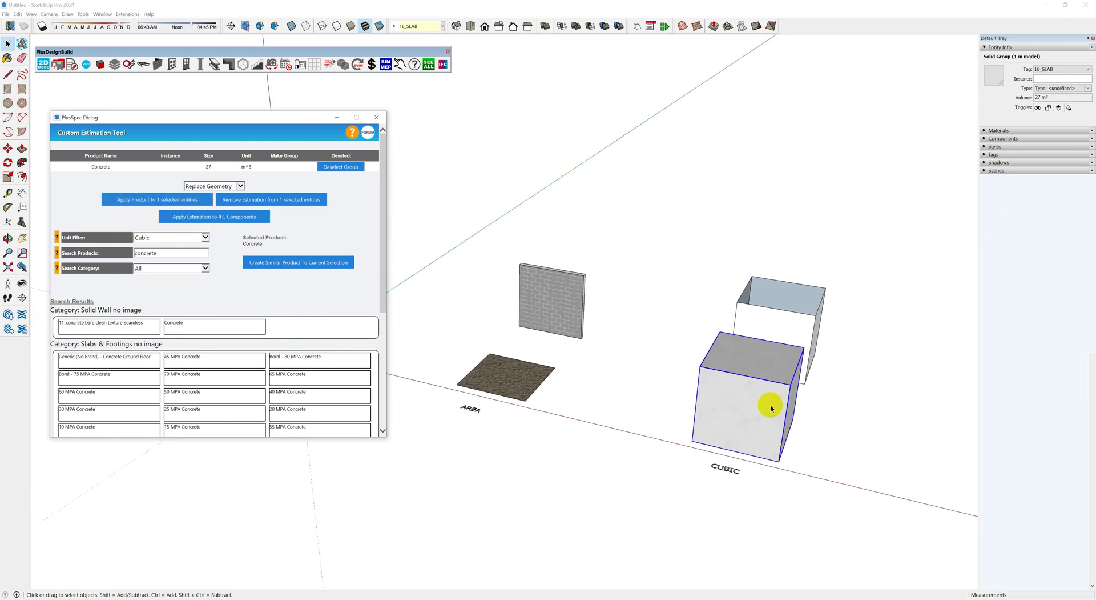
pyautogui.scroll(-3, 771, 405)
pyautogui.click(731, 371)
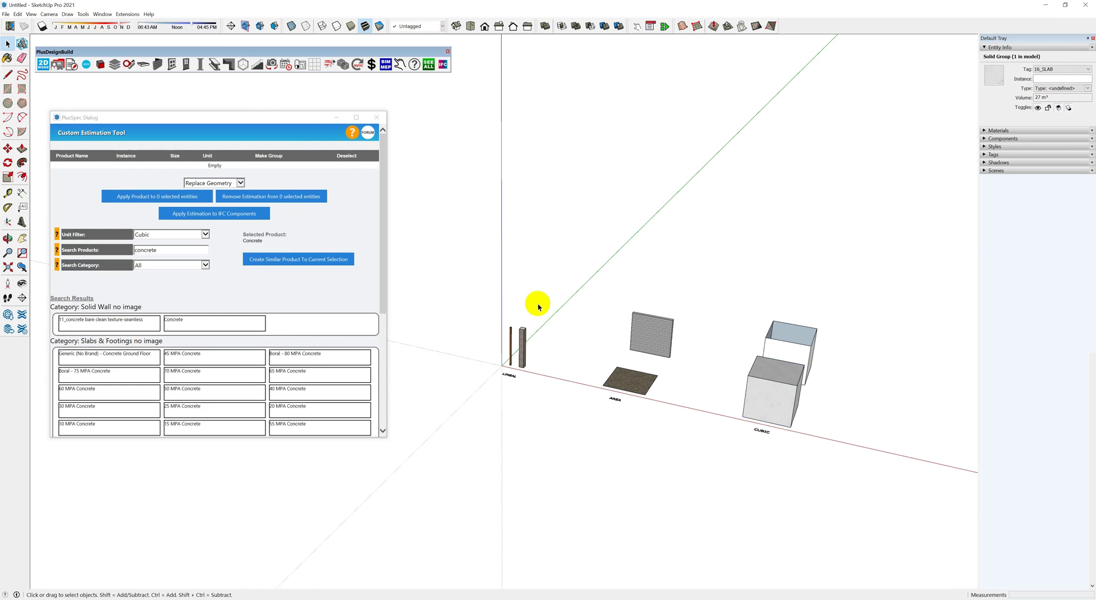
# Generate the takeoff summary, expand Slabs & Footings, and check the cube's 27 m³ volume.
pyautogui.click(77, 66)
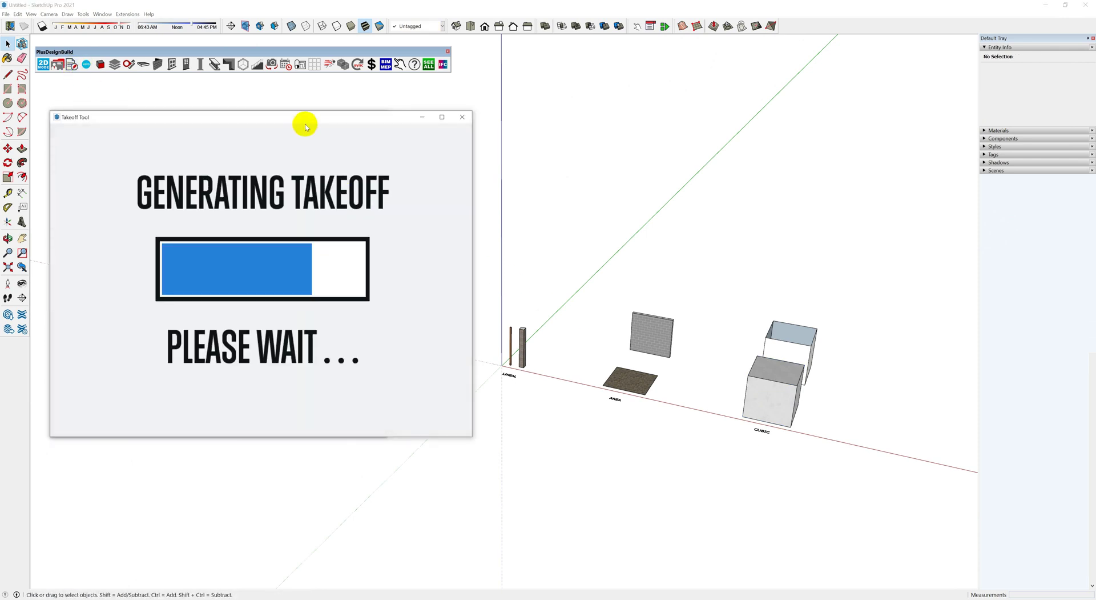
pyautogui.moveTo(372, 124); pyautogui.dragTo(556, 136)
pyautogui.click(355, 251)
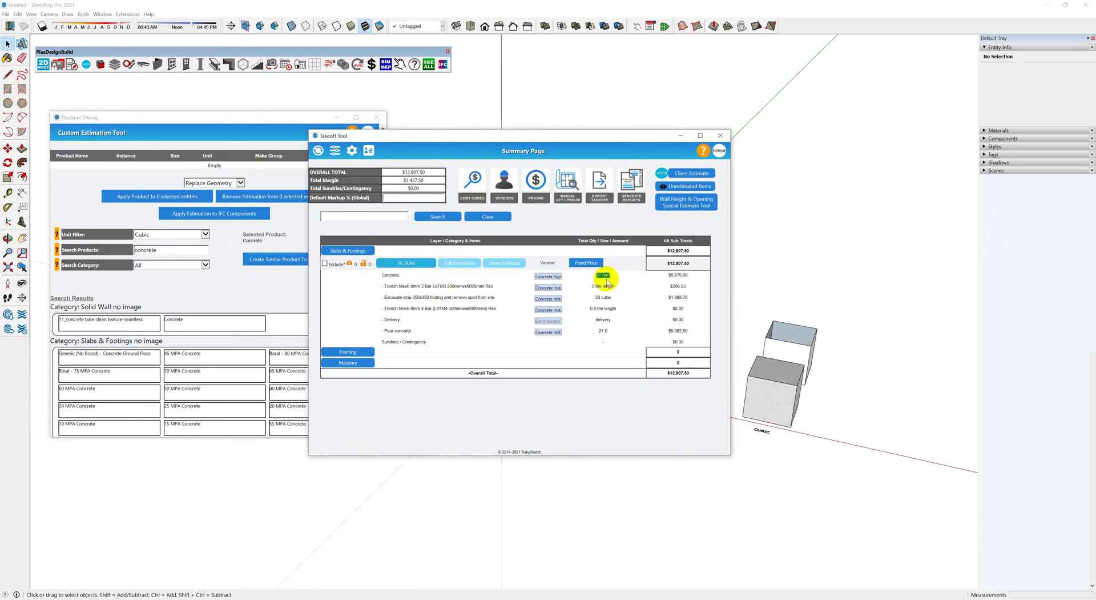
pyautogui.click(794, 394)
pyautogui.click(1028, 98)
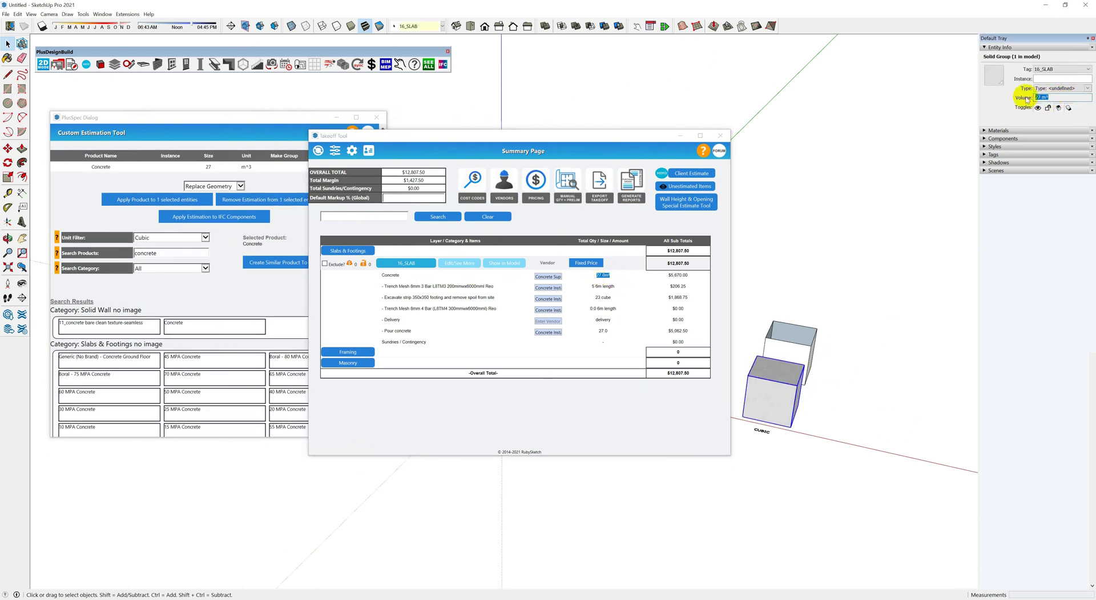
# Expand the Masonry and Framing items, review the POST_GROUP list, then close the summary.
pyautogui.click(348, 362)
pyautogui.click(347, 352)
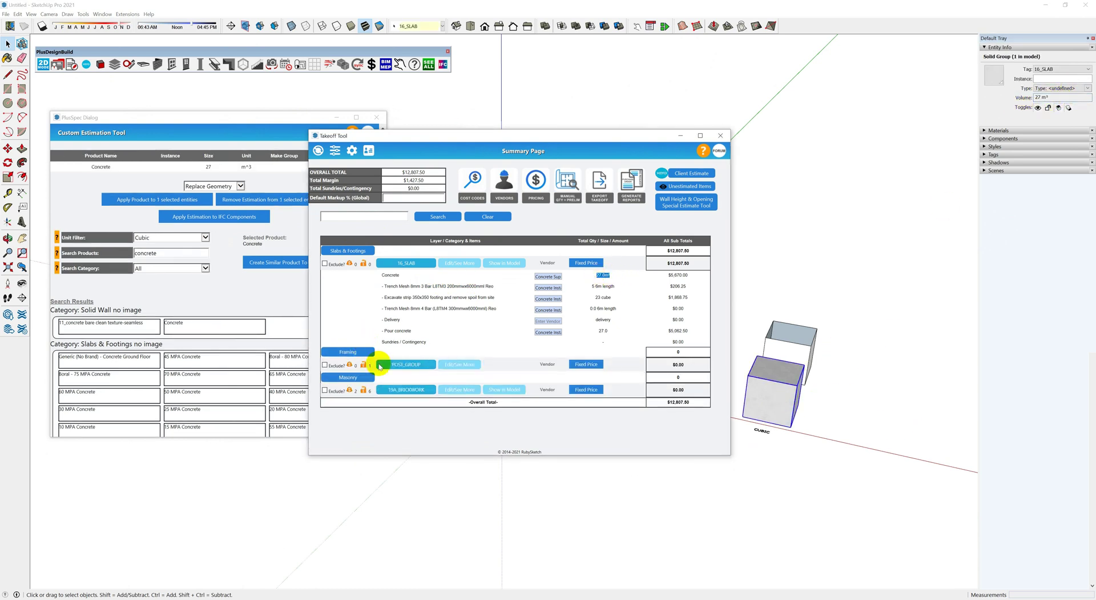
pyautogui.click(400, 364)
pyautogui.scroll(-3, 422, 366)
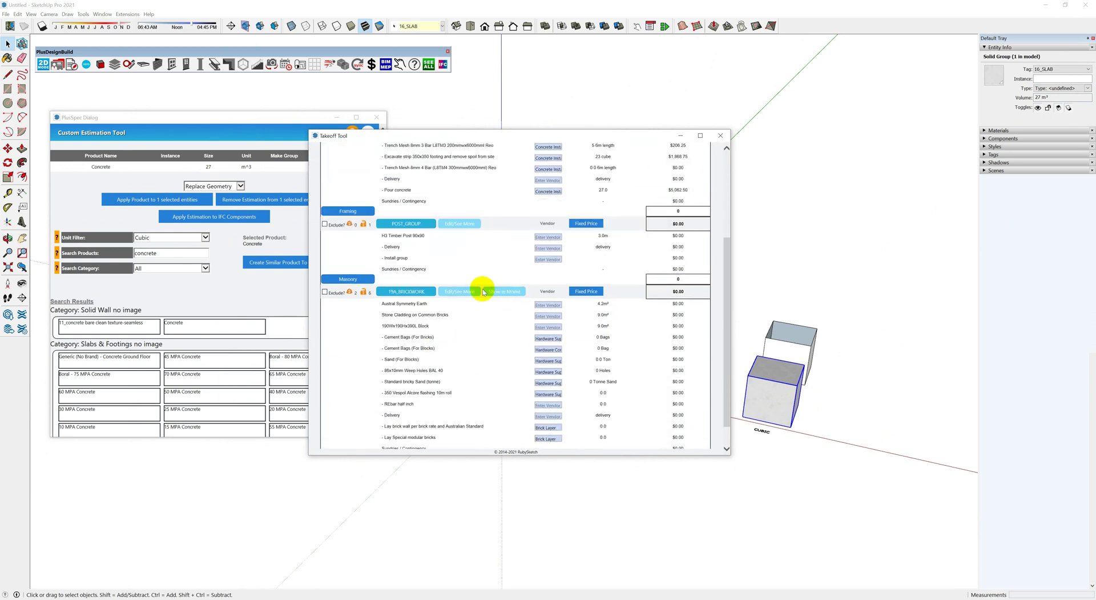
pyautogui.scroll(3, 491, 334)
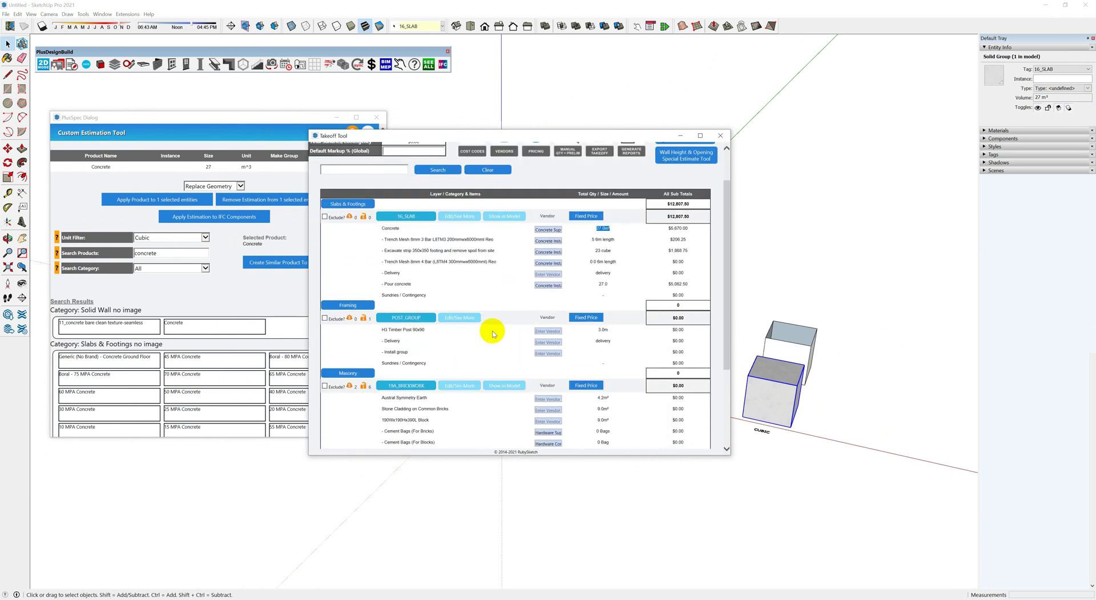
pyautogui.click(720, 136)
# Confirm closing the takeoff, look over the replace/duplicate geometry choices unchanged, and view the panels.
pyautogui.click(580, 312)
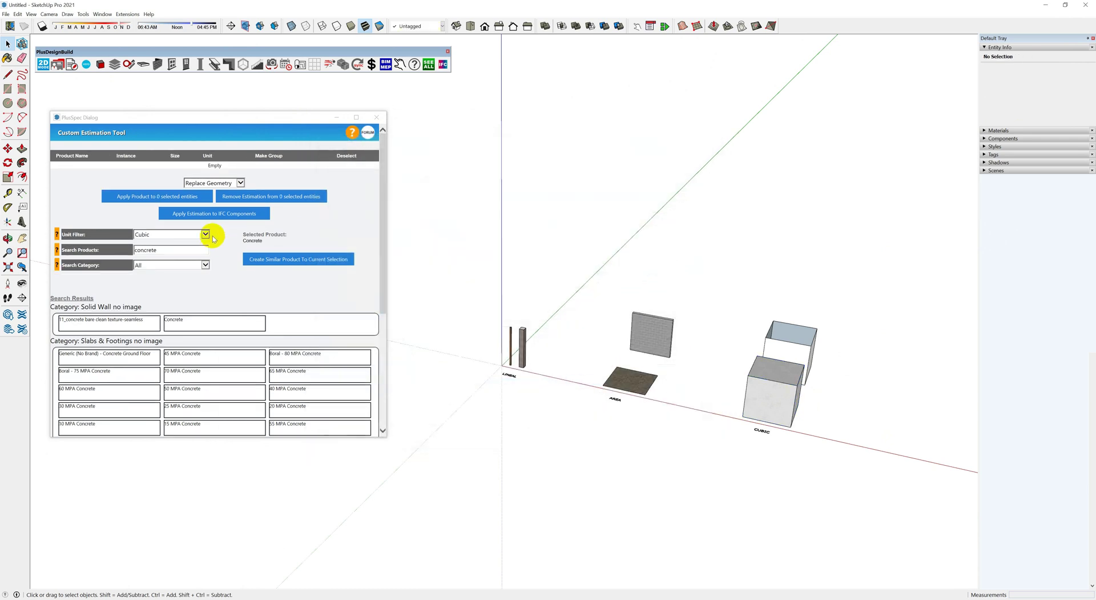
pyautogui.click(199, 184)
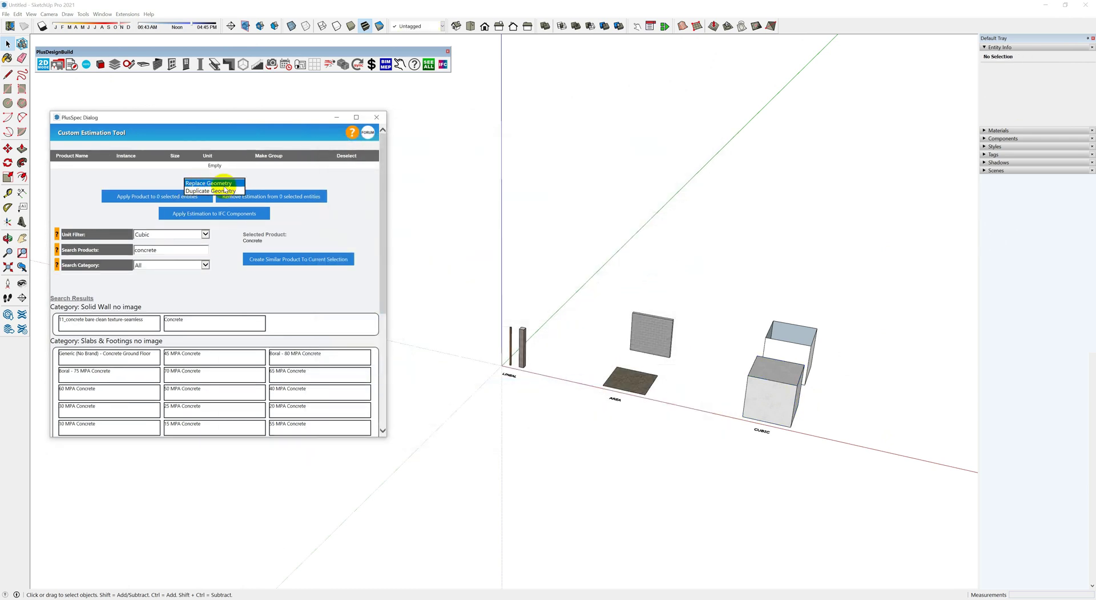
pyautogui.click(732, 330)
pyautogui.moveTo(828, 378); pyautogui.dragTo(611, 343, button='middle')
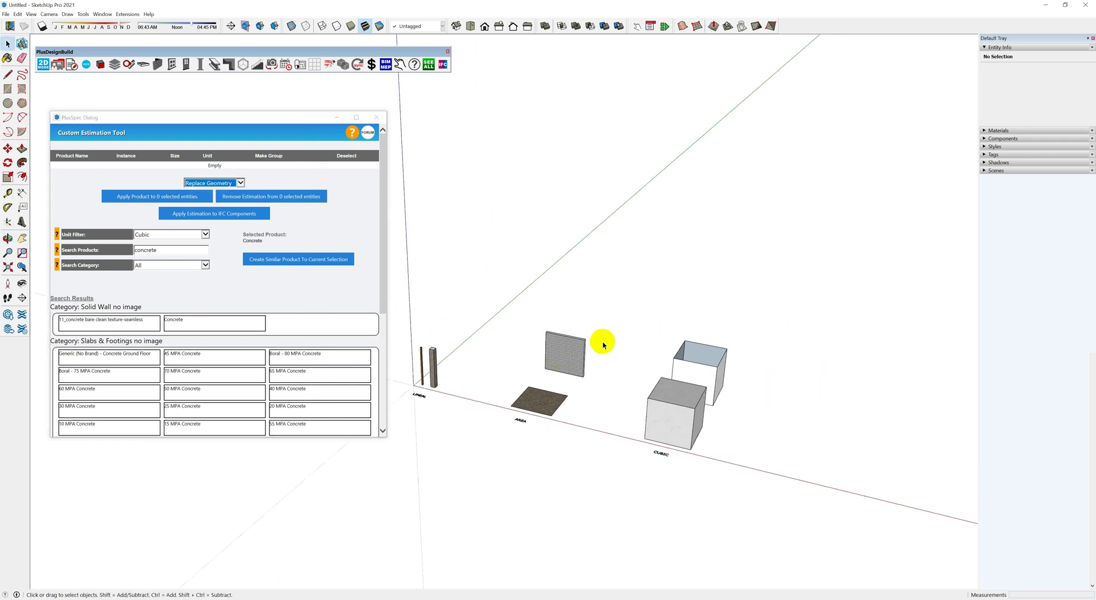
pyautogui.moveTo(849, 375); pyautogui.dragTo(338, 393, button='middle')
pyautogui.scroll(2, 479, 387)
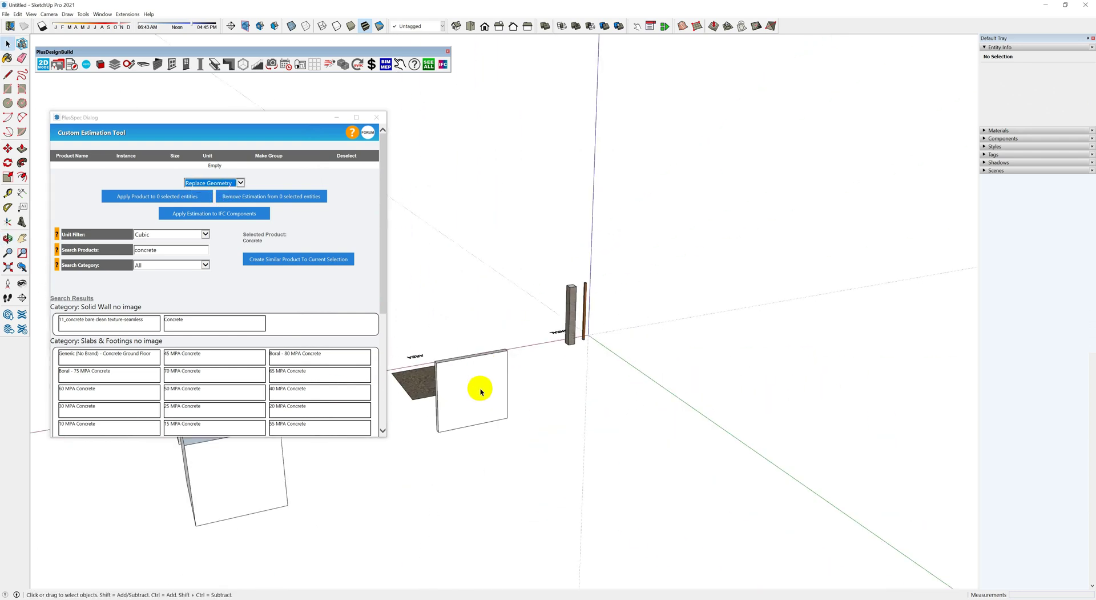
# Make two evenly spaced copies of the square panel in a row, then select the middle panel's face.
pyautogui.tripleClick(480, 390)
pyautogui.press('m')
pyautogui.click(480, 411)
pyautogui.press('ctrl')
pyautogui.scroll(-3, 480, 411)
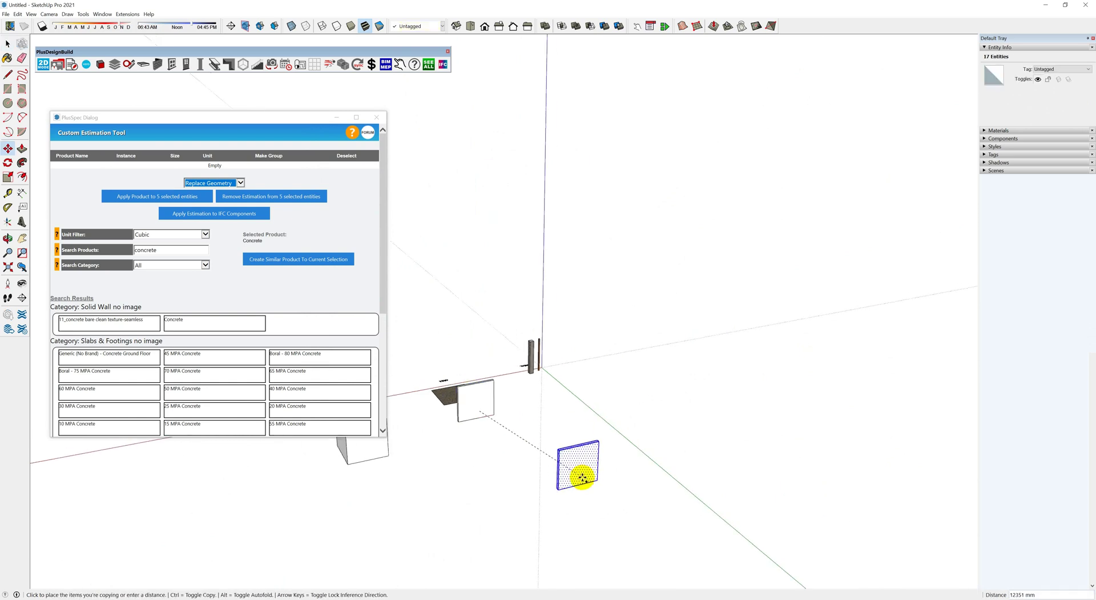
pyautogui.press('Return')
pyautogui.press('space')
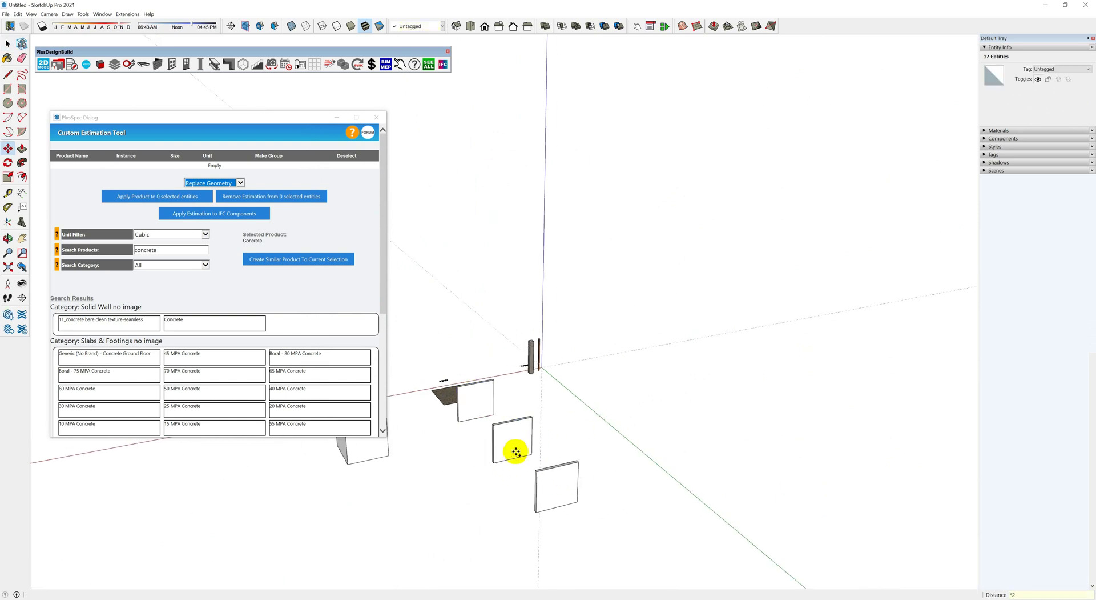
pyautogui.click(514, 448)
pyautogui.scroll(-3, 587, 269)
pyautogui.scroll(3, 674, 238)
pyautogui.click(603, 311)
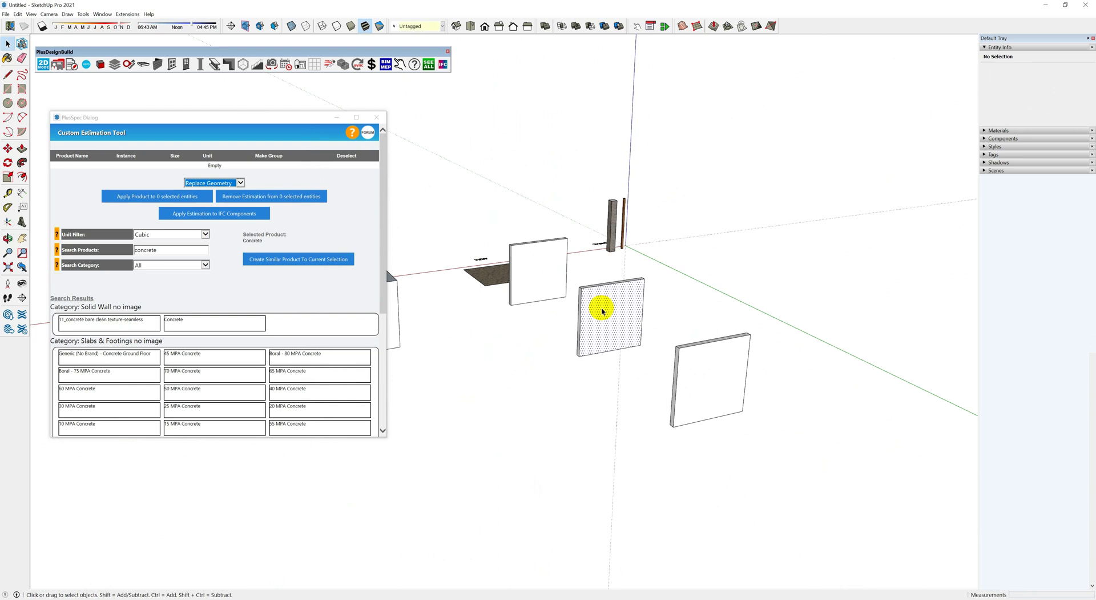
pyautogui.click(144, 234)
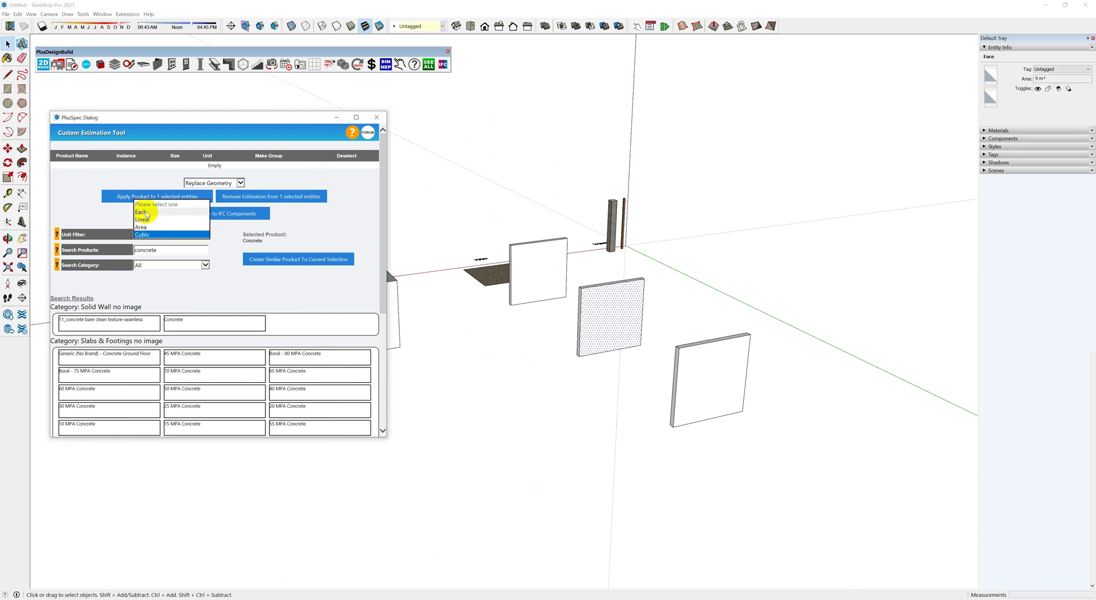
# Filter by Area, search 'brick', and apply Austral Bowral Bricks Charolais Cream to the selected panel.
pyautogui.click(141, 227)
pyautogui.click(74, 250)
pyautogui.write('b')
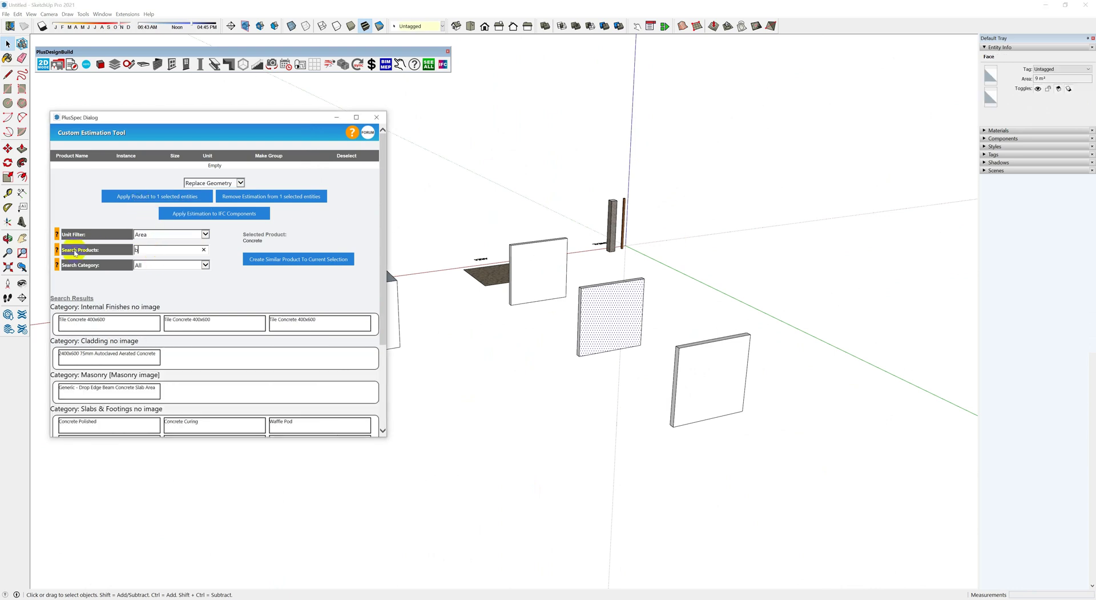
pyautogui.write('rick')
pyautogui.scroll(-5, 137, 323)
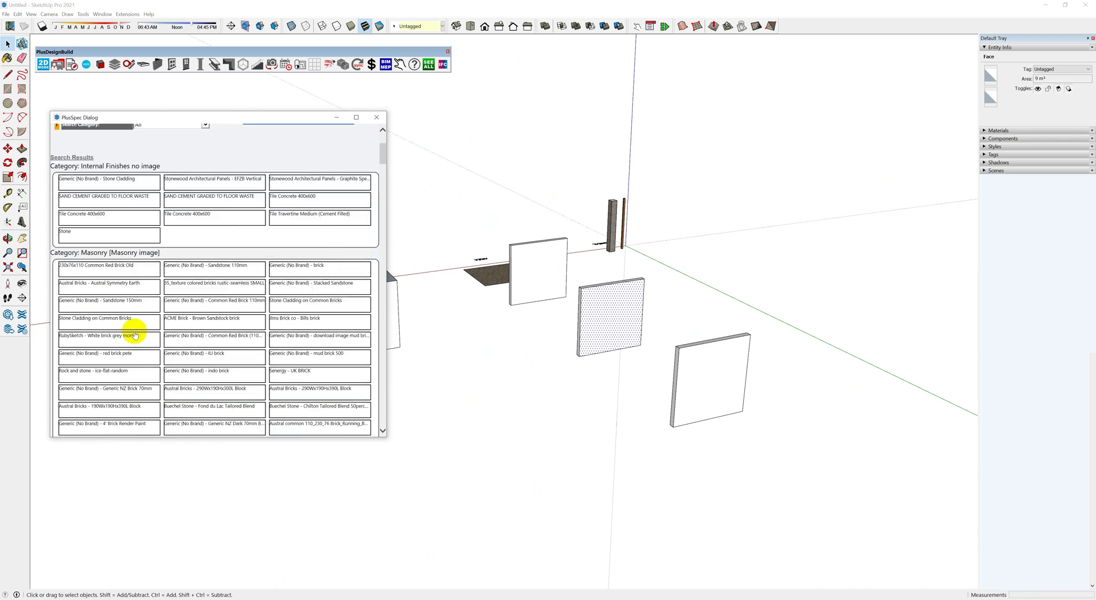
pyautogui.scroll(-5, 159, 390)
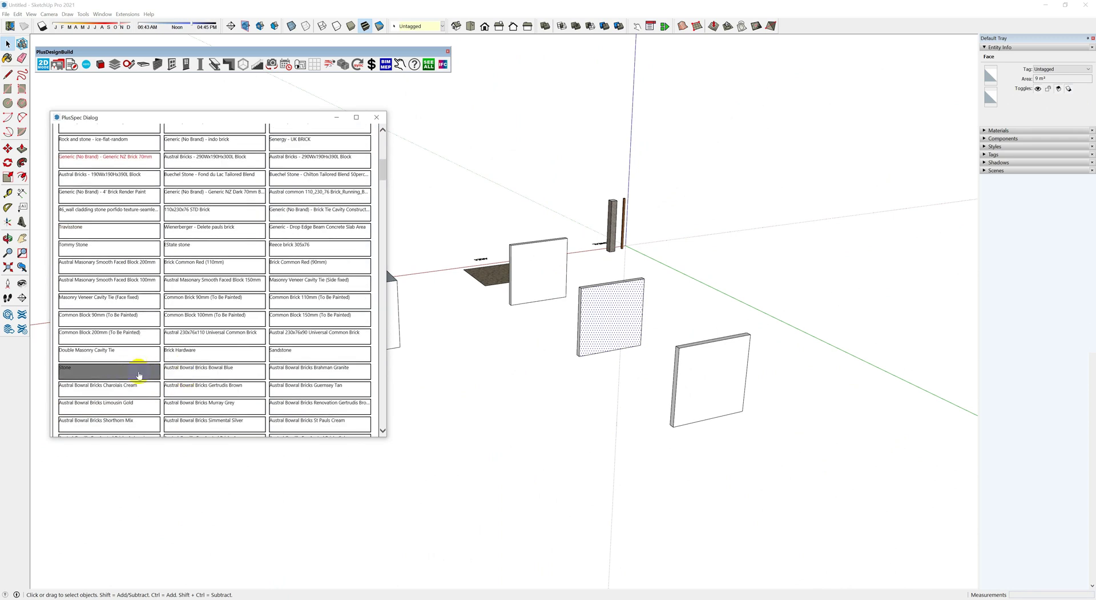
pyautogui.click(131, 392)
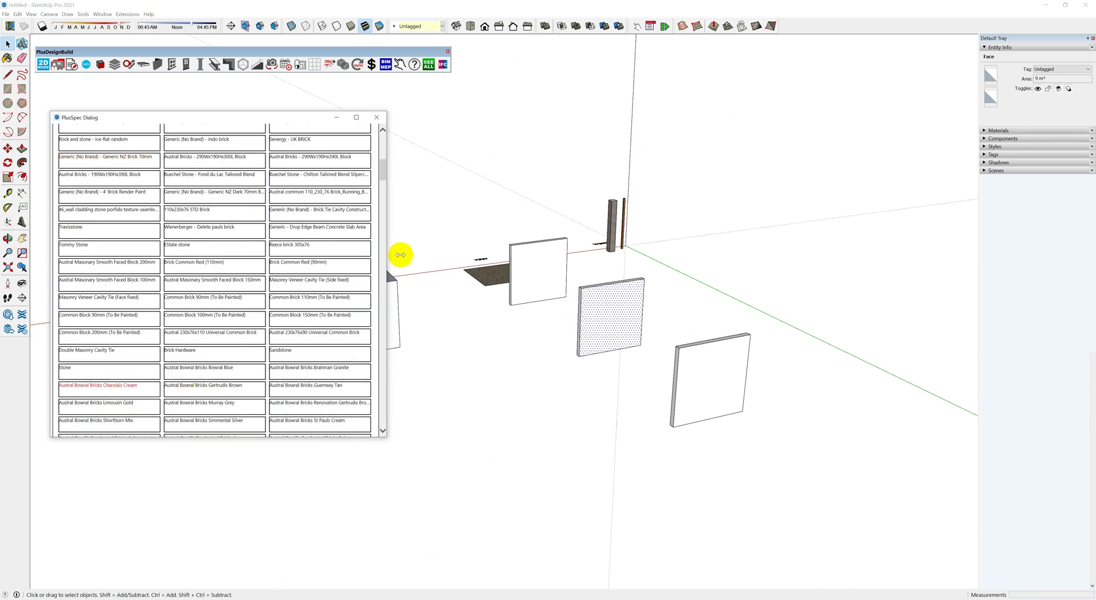
pyautogui.scroll(4, 600, 295)
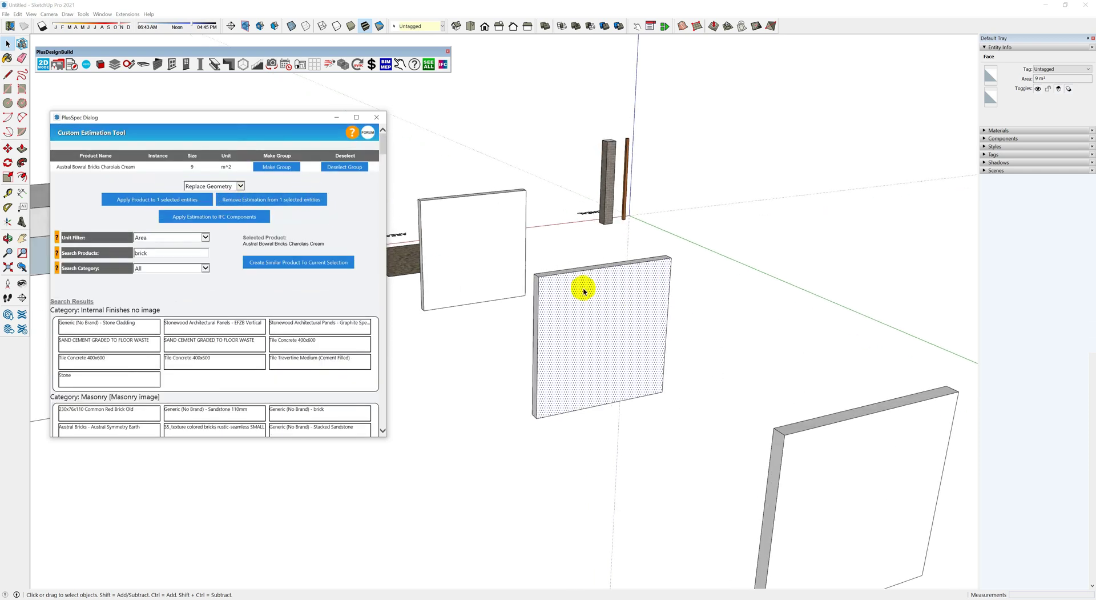
pyautogui.click(205, 199)
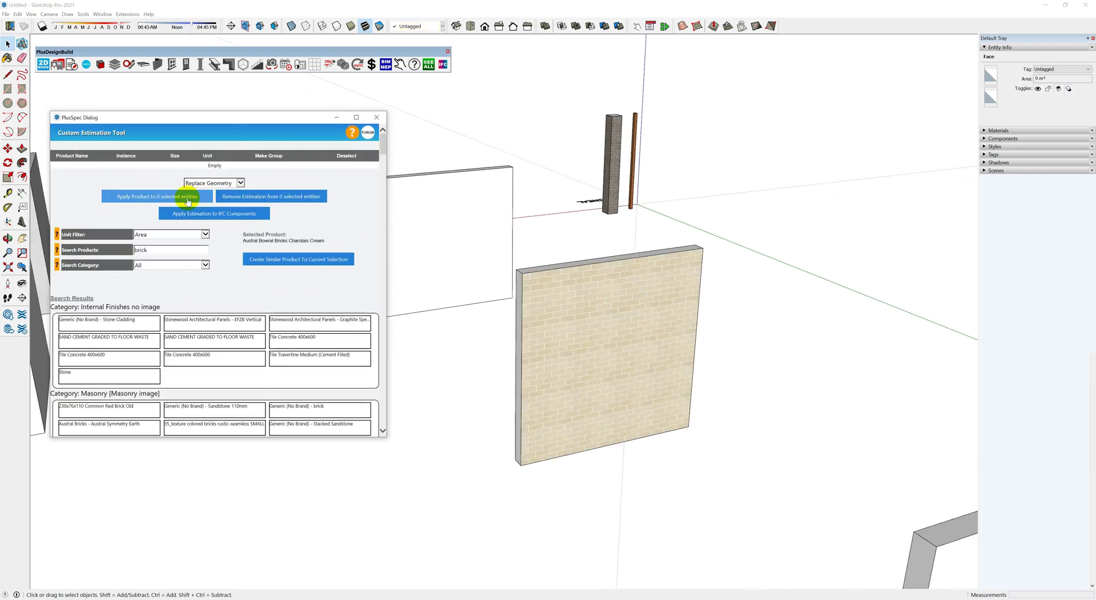
# Select the new brick panel, then orbit and select the face of the remaining white panel.
pyautogui.click(565, 310)
pyautogui.moveTo(580, 313); pyautogui.dragTo(575, 350, button='middle')
pyautogui.click(575, 350)
# Apply the brick product as Duplicate Geometry and move the new brick panel aside.
pyautogui.click(209, 186)
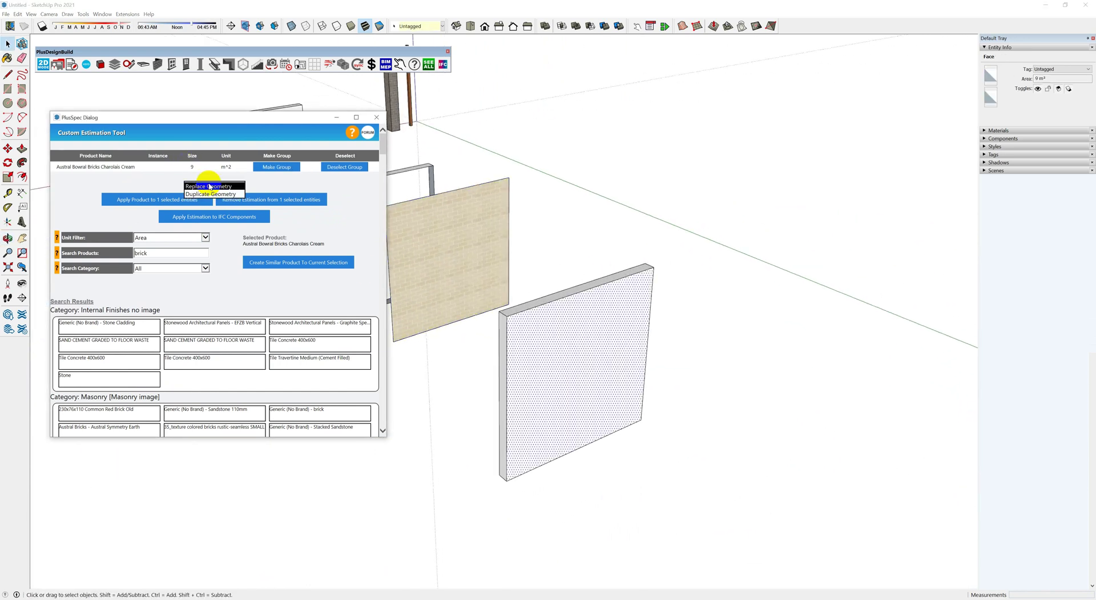
pyautogui.click(151, 199)
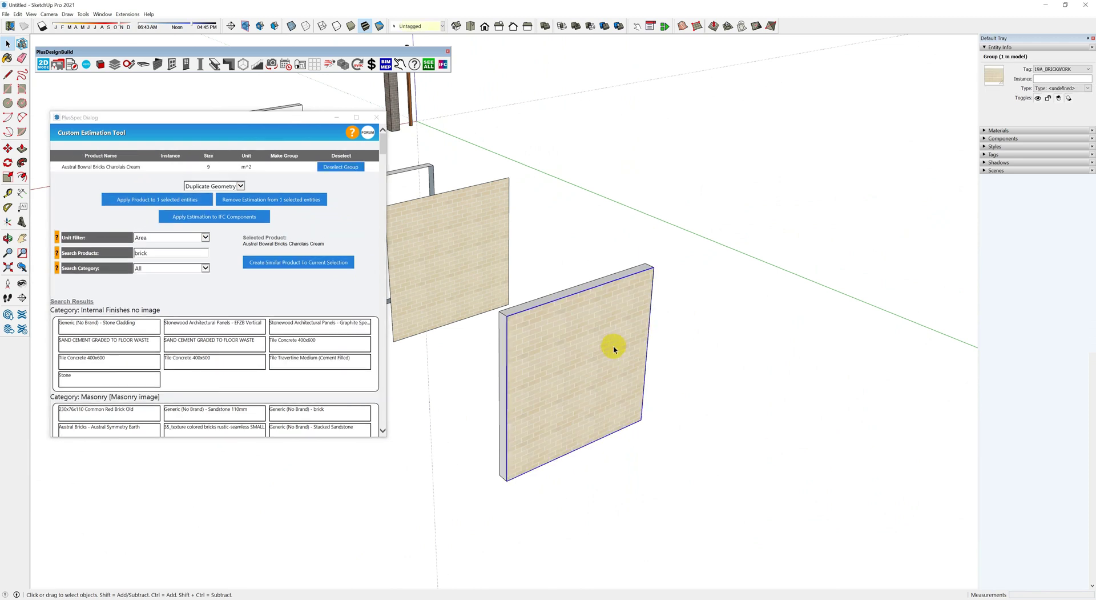
pyautogui.press('m')
pyautogui.click(588, 359)
pyautogui.click(694, 394)
pyautogui.moveTo(697, 361); pyautogui.dragTo(704, 272, button='middle')
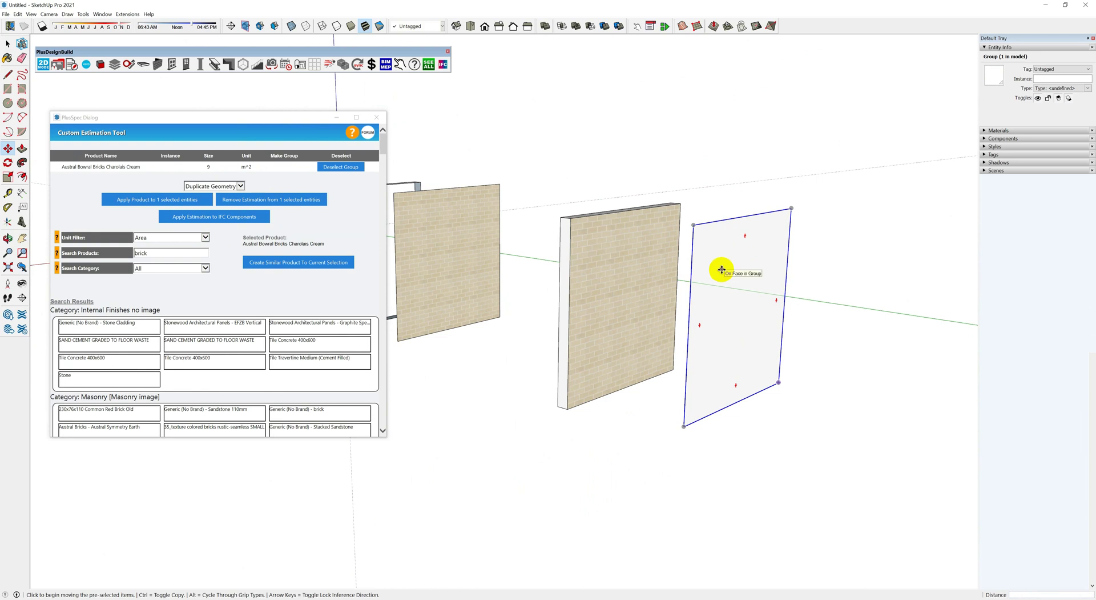
# Move the brick wall 833 mm forward from its frame.
pyautogui.press('space')
pyautogui.click(620, 259)
pyautogui.press('m')
pyautogui.click(616, 272)
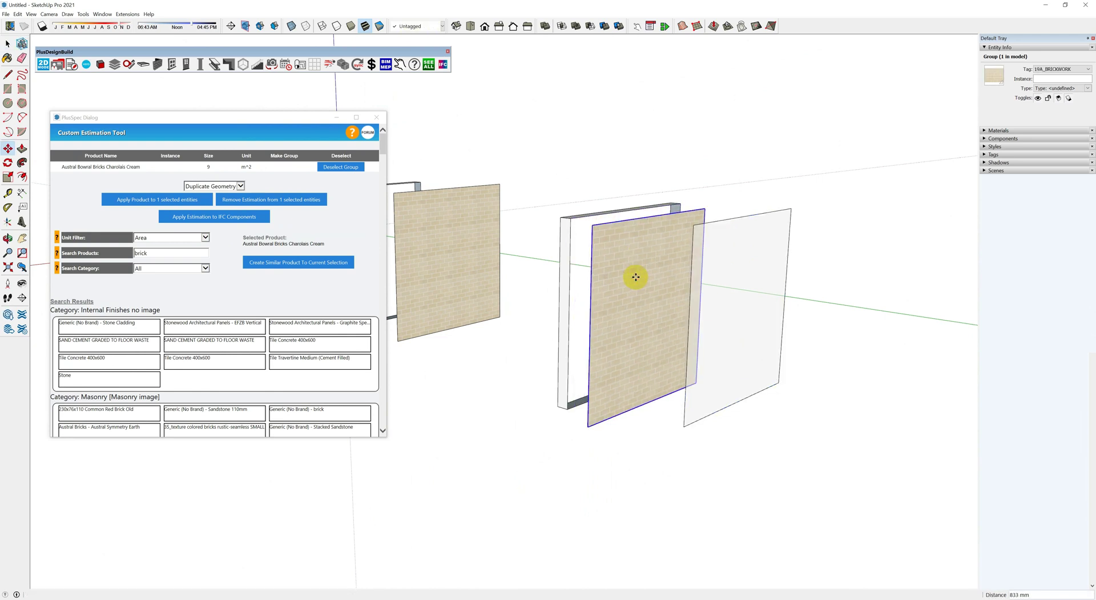
pyautogui.click(749, 318)
pyautogui.scroll(-4, 749, 318)
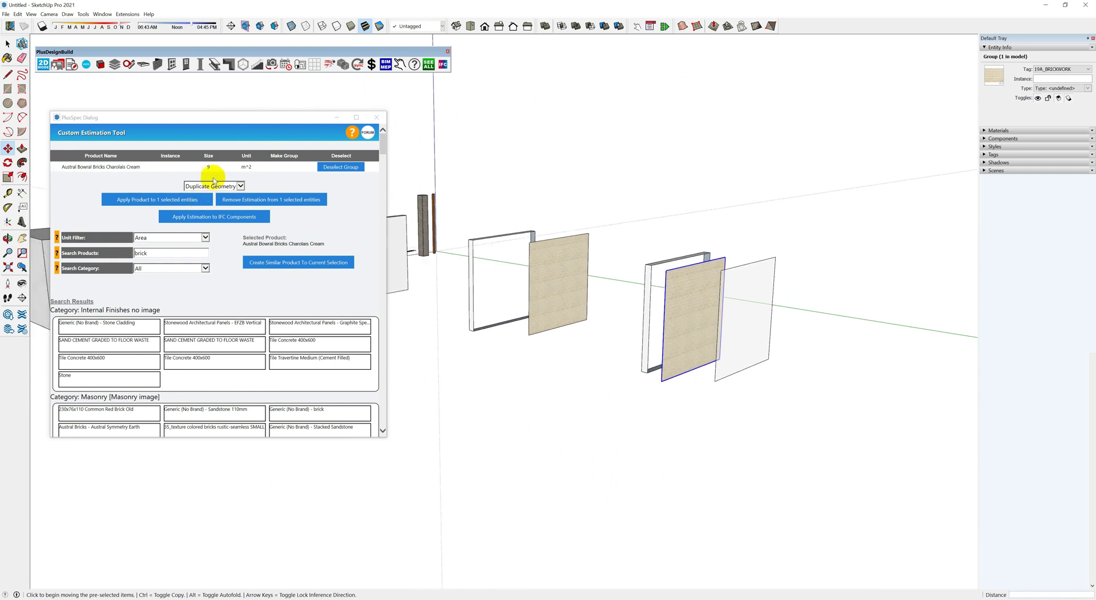
# Set the geometry option back to Replace Geometry.
pyautogui.click(214, 186)
pyautogui.click(201, 184)
pyautogui.click(170, 185)
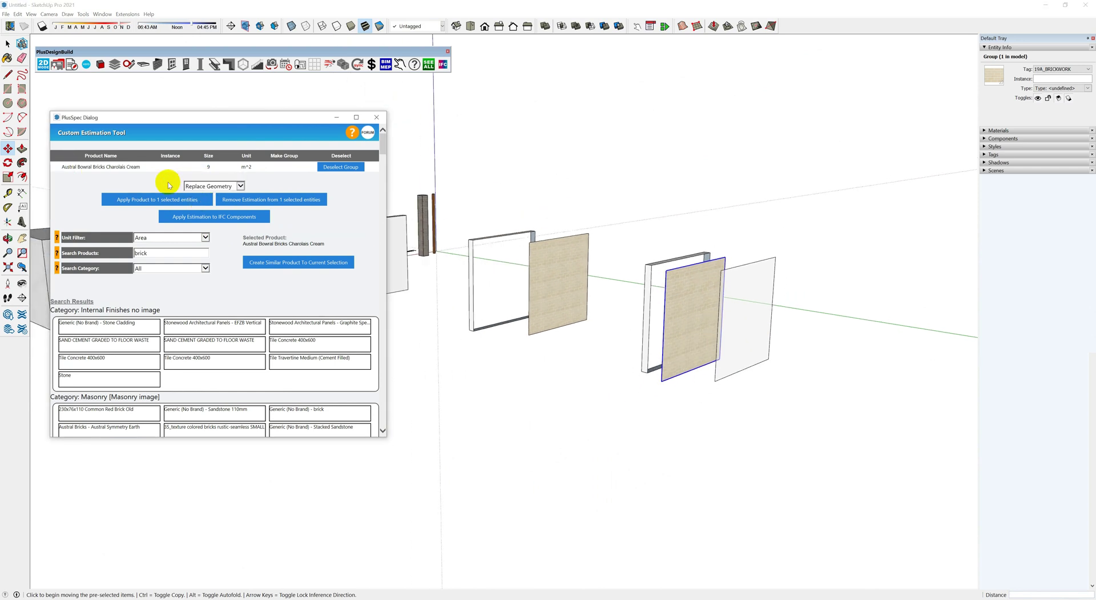